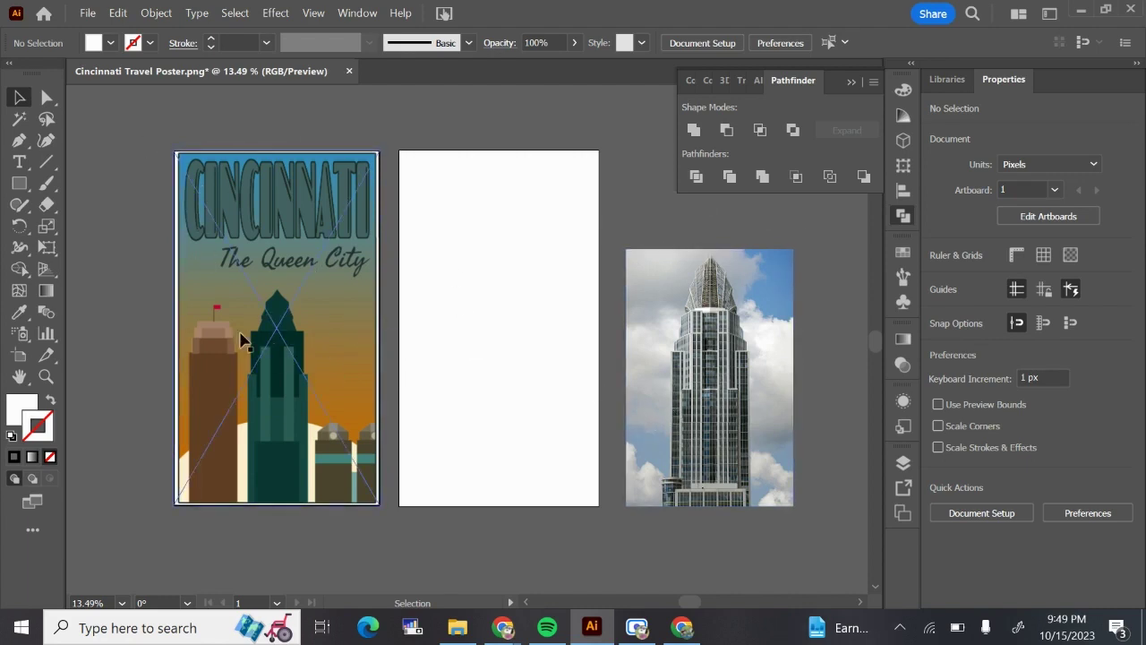
# - Shift the skyscraper reference photo slightly farther from the blank artboard and deselect it
pyautogui.hscroll(1, 700, 369)
pyautogui.hscroll(-2, 700, 369)
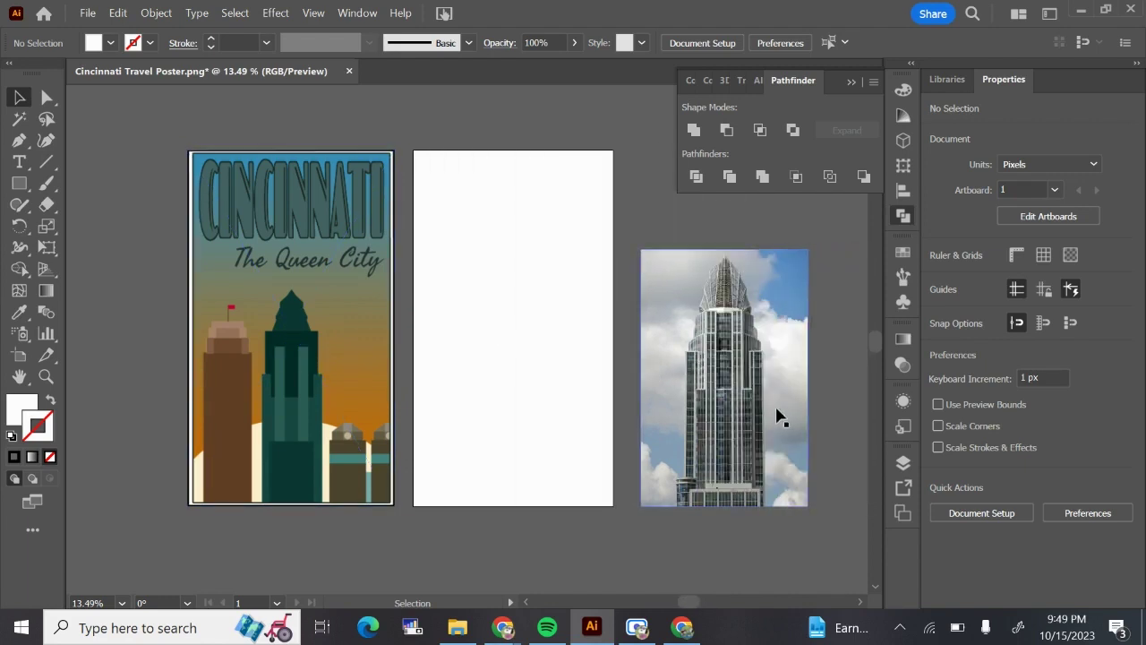
pyautogui.moveTo(723, 396); pyautogui.dragTo(746, 387)
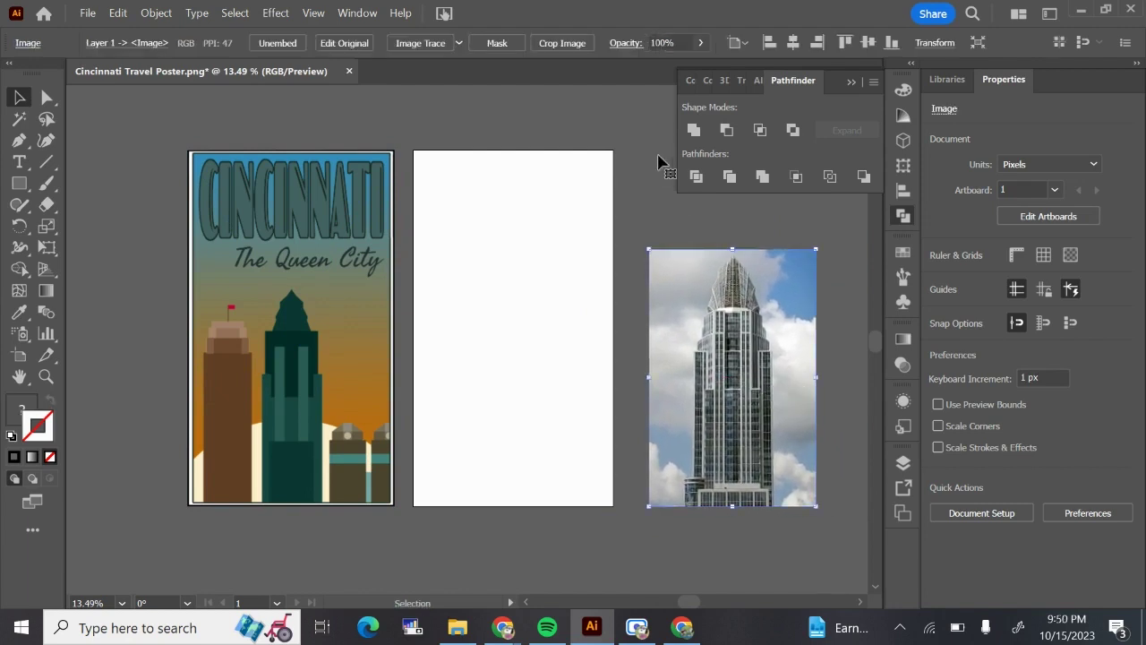
pyautogui.click(491, 277)
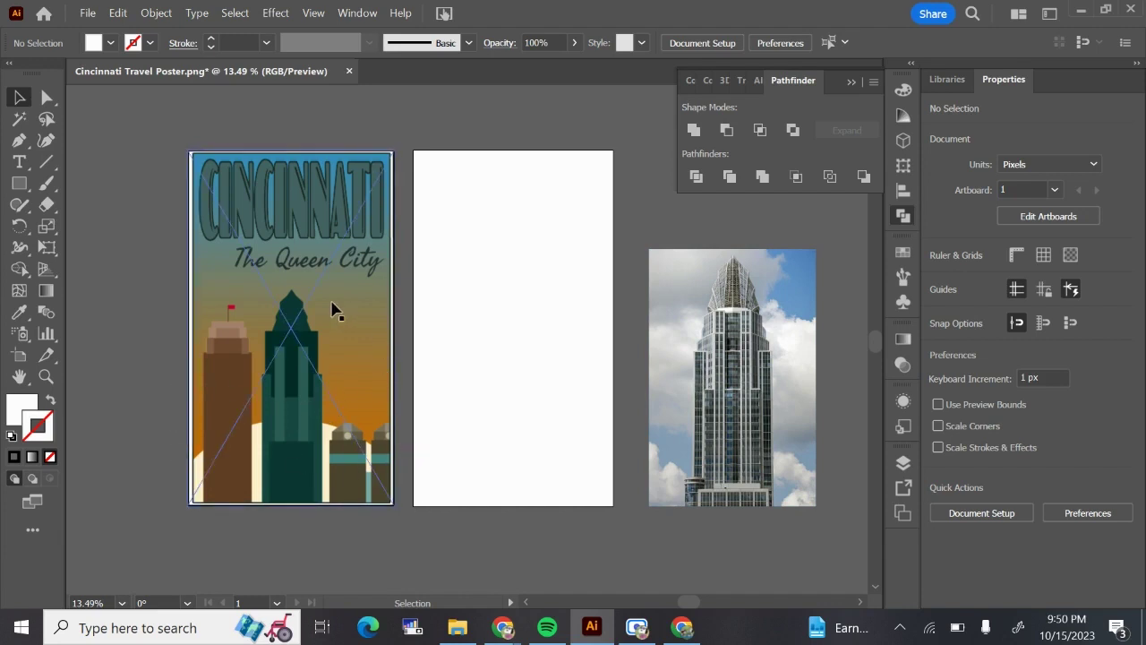
# - Draw a white rectangle about 384 by 1028 px over the photographed tower's main body and move it beside the photo
pyautogui.press('z')
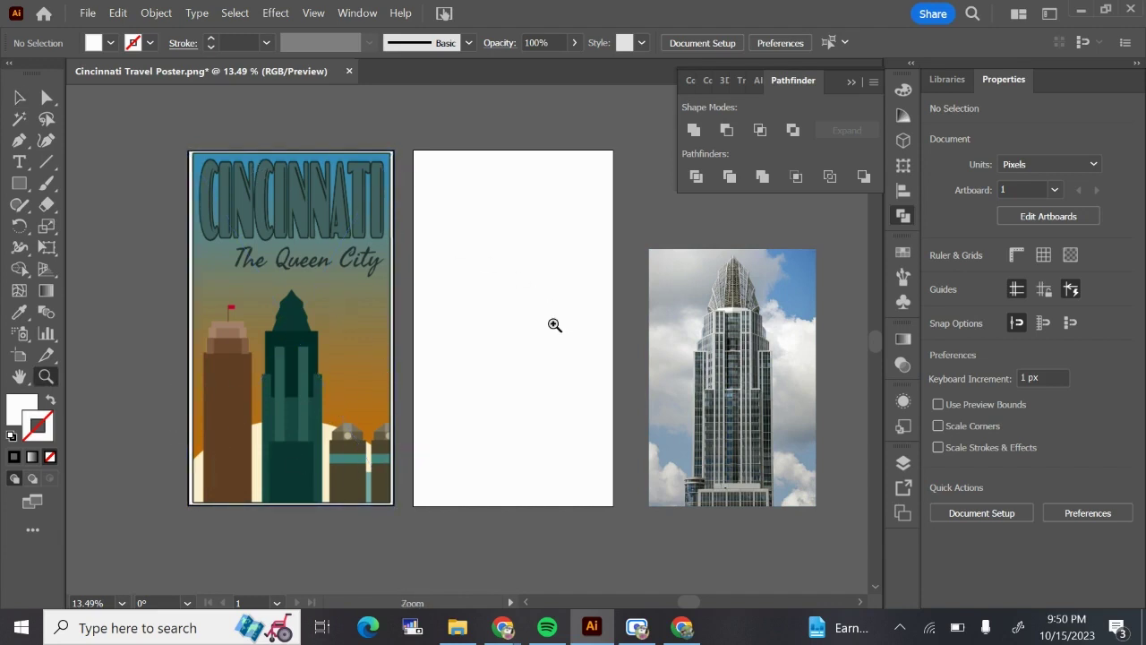
pyautogui.moveTo(762, 350); pyautogui.dragTo(842, 397)
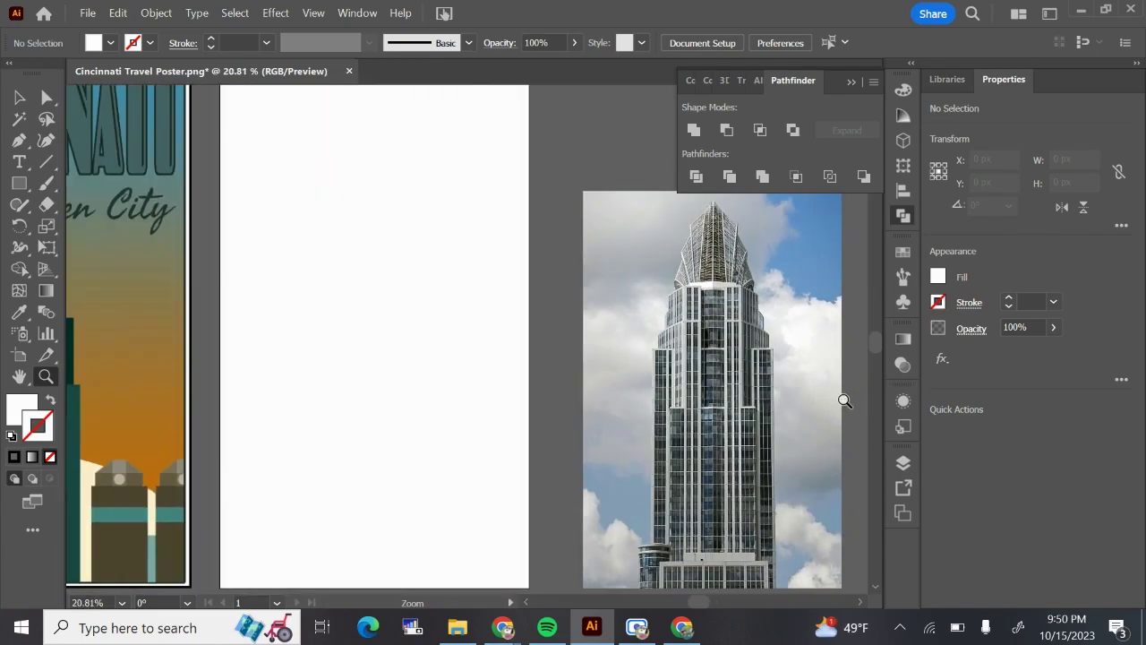
pyautogui.hscroll(3, 842, 397)
pyautogui.scroll(-3, 841, 397)
pyautogui.scroll(3, 845, 400)
pyautogui.scroll(-3, 844, 401)
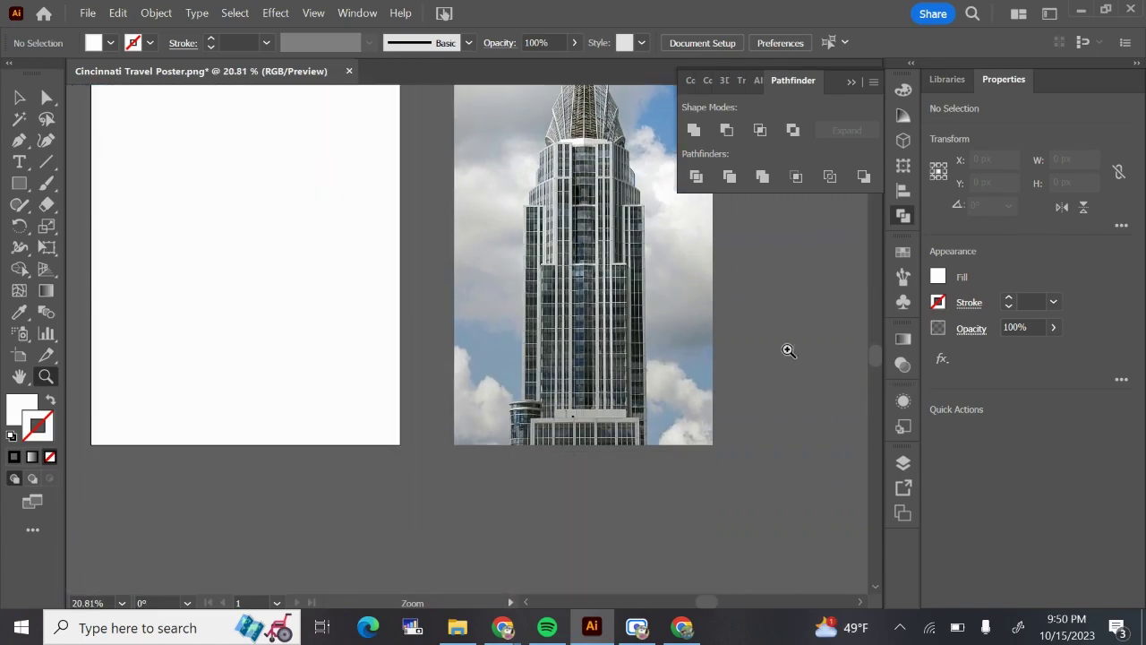
pyautogui.scroll(2, 522, 258)
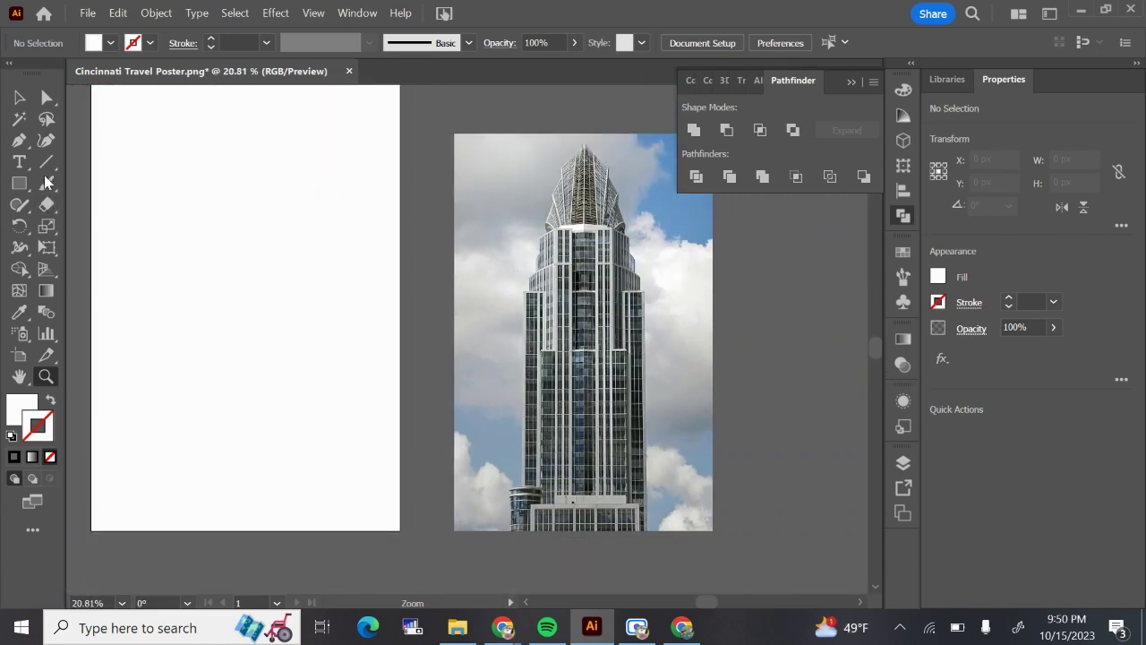
pyautogui.click(19, 183)
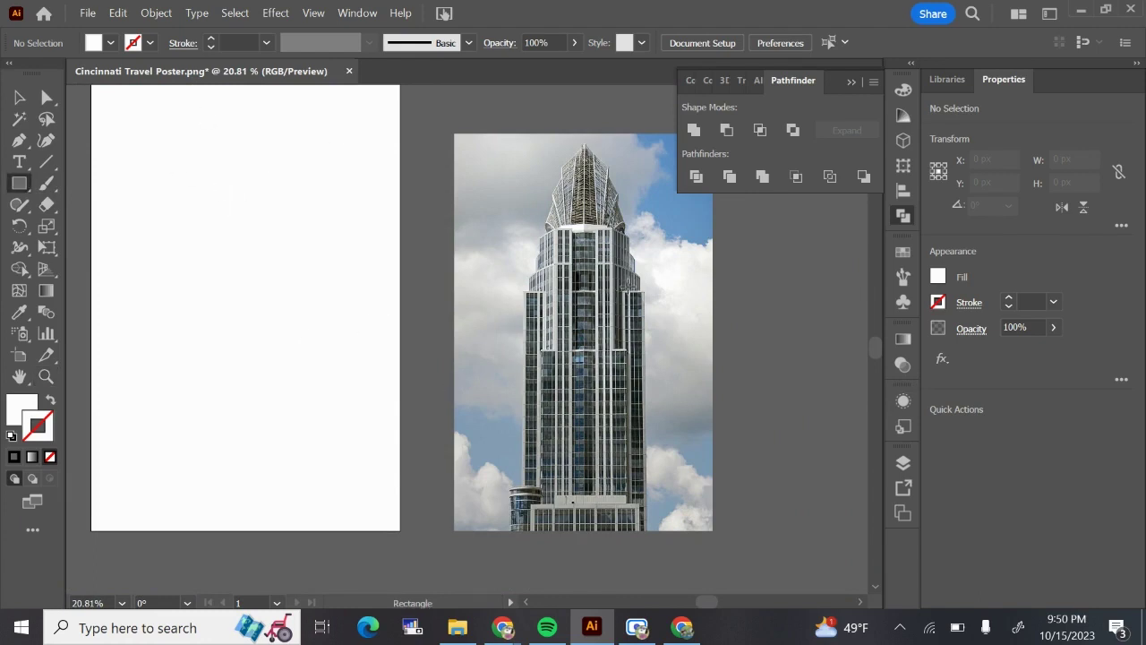
pyautogui.hscroll(-5, 547, 237)
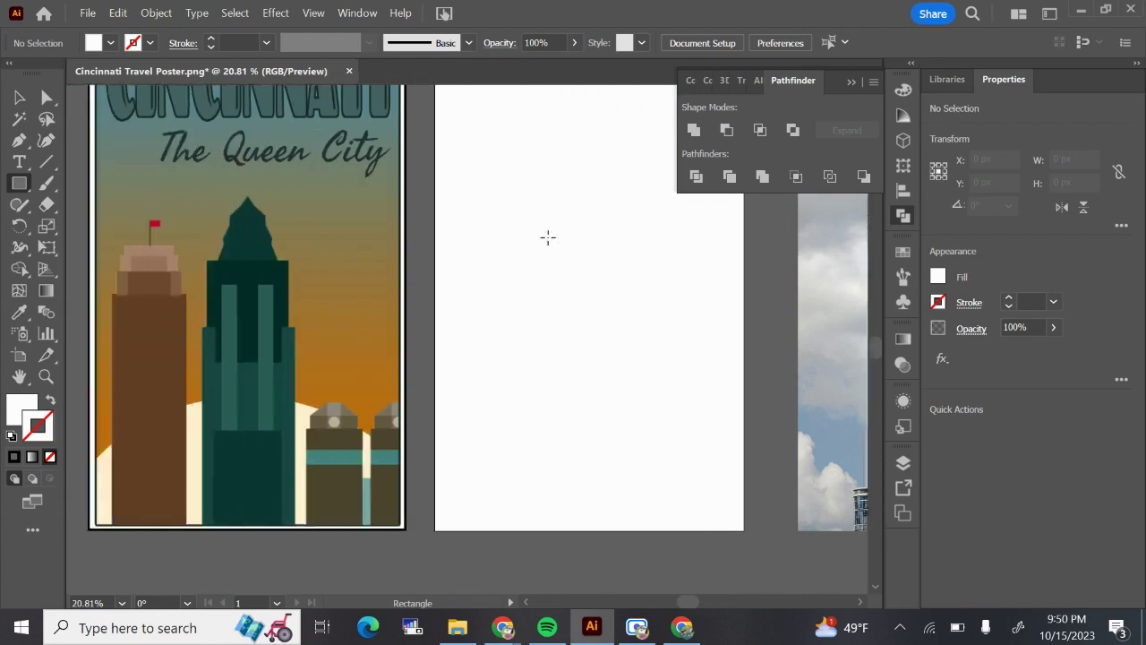
pyautogui.hscroll(6, 548, 237)
pyautogui.hscroll(2, 547, 237)
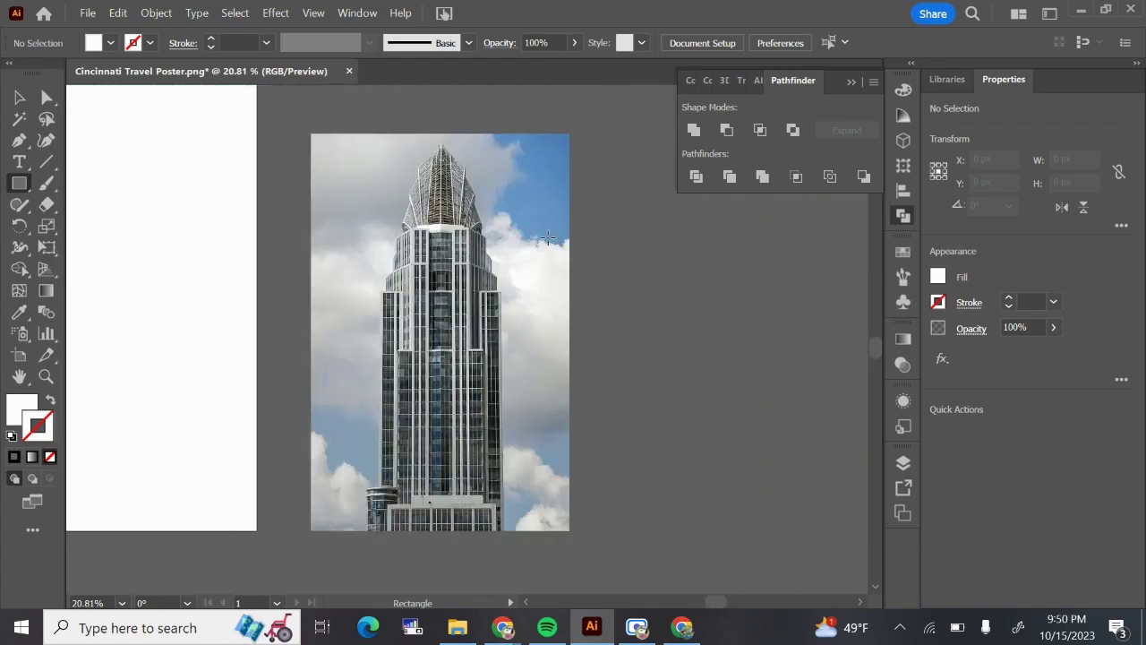
pyautogui.moveTo(385, 236)
pyautogui.mouseDown()
pyautogui.moveTo(494, 249)
pyautogui.moveTo(495, 530)
pyautogui.mouseUp()
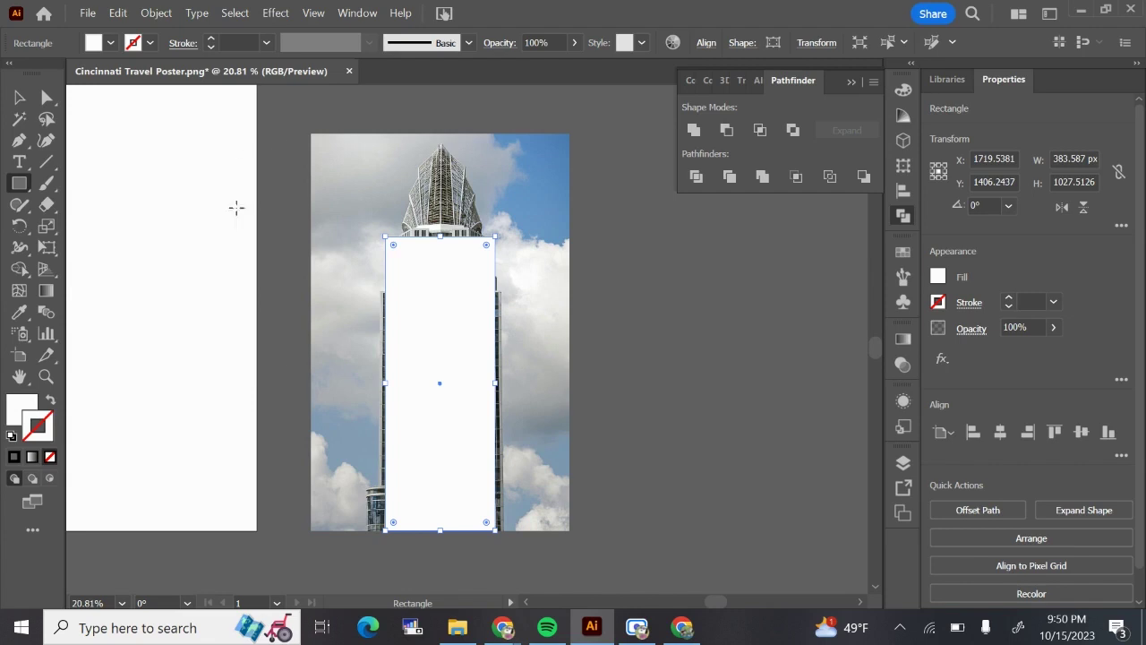
pyautogui.click(19, 97)
pyautogui.moveTo(488, 394); pyautogui.dragTo(683, 361)
# - Draw a narrow rectangle about 106 by 834 px over the tower's left wing and move it next to the large rectangle
pyautogui.click(13, 184)
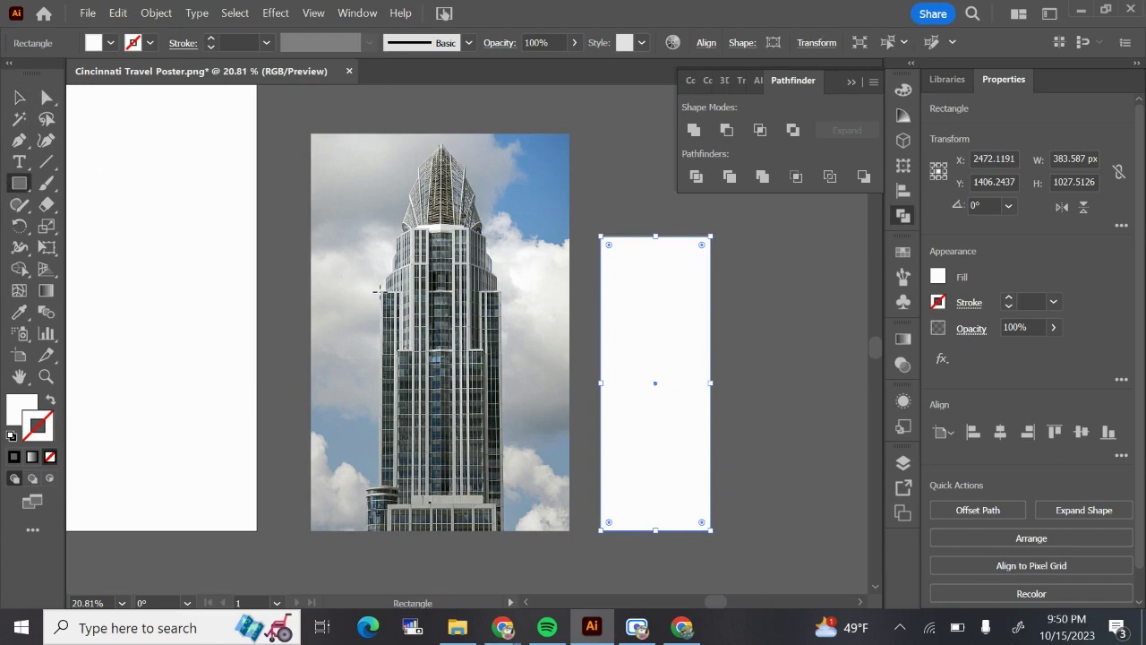
pyautogui.moveTo(379, 290); pyautogui.dragTo(412, 531)
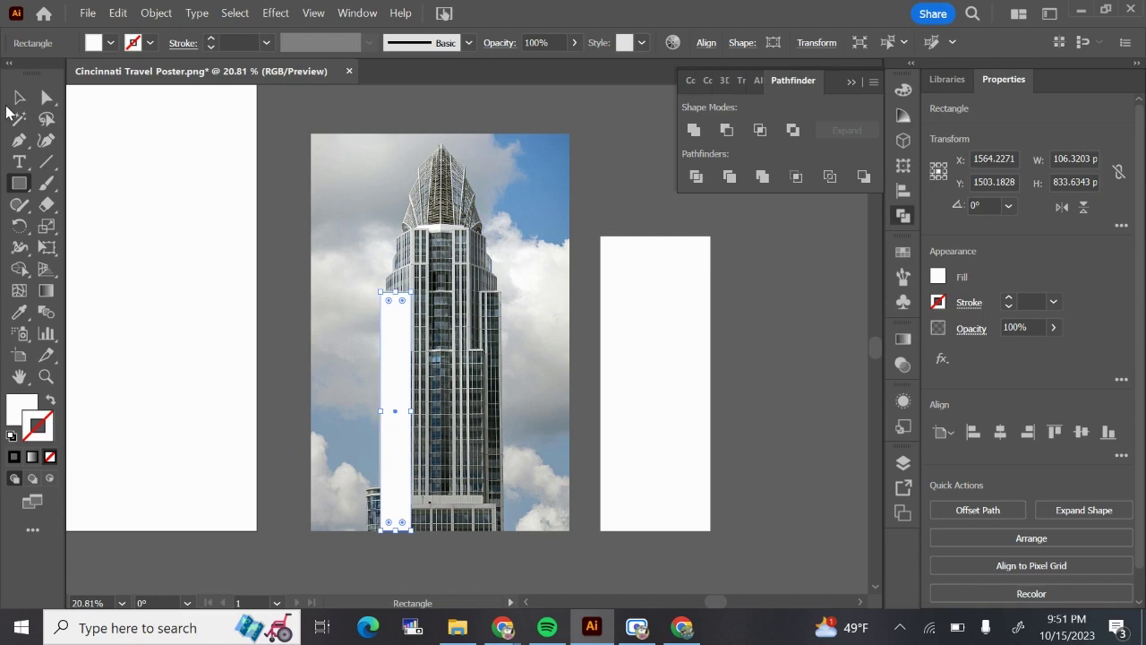
pyautogui.hscroll(-10, 246, 248)
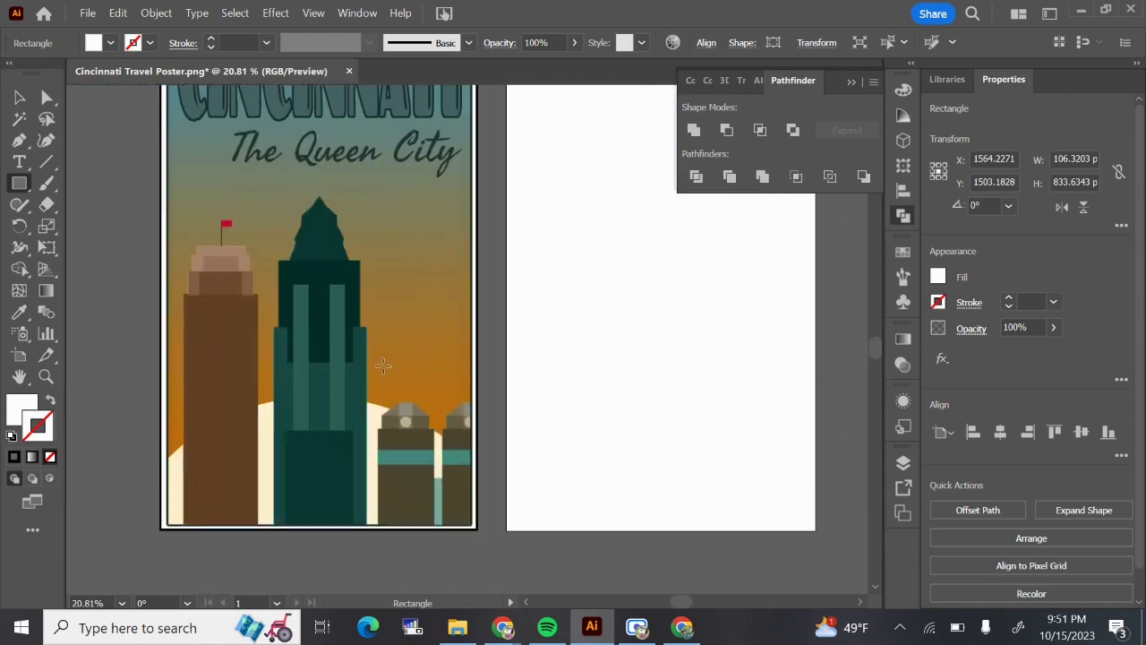
pyautogui.hscroll(14, 537, 331)
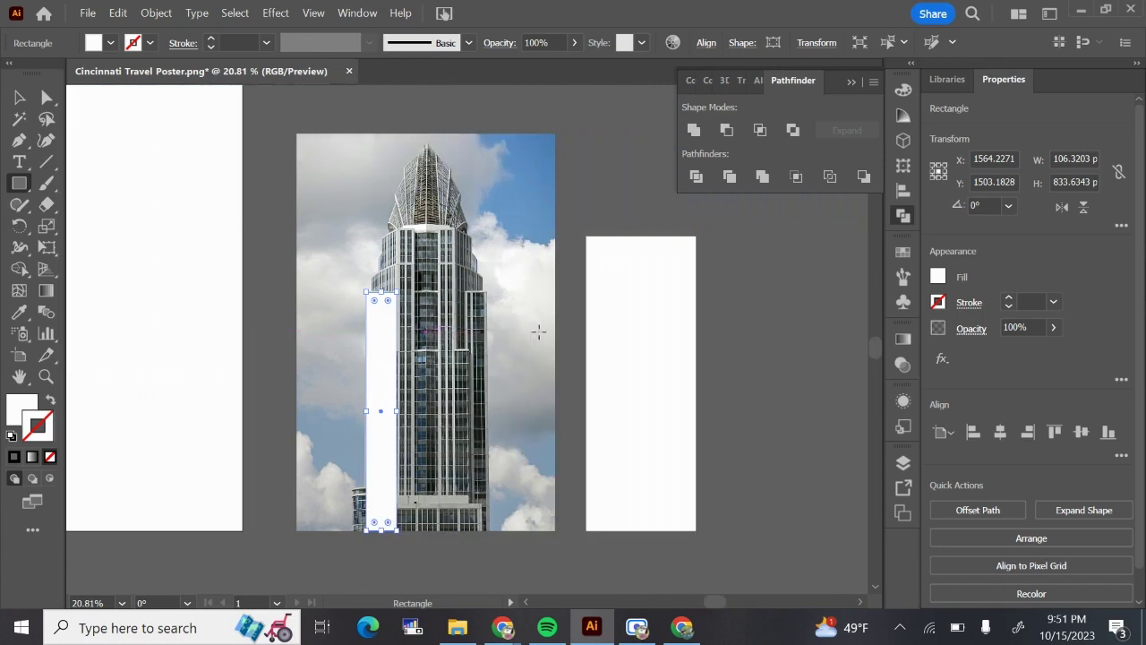
pyautogui.hscroll(1, 538, 332)
pyautogui.click(19, 97)
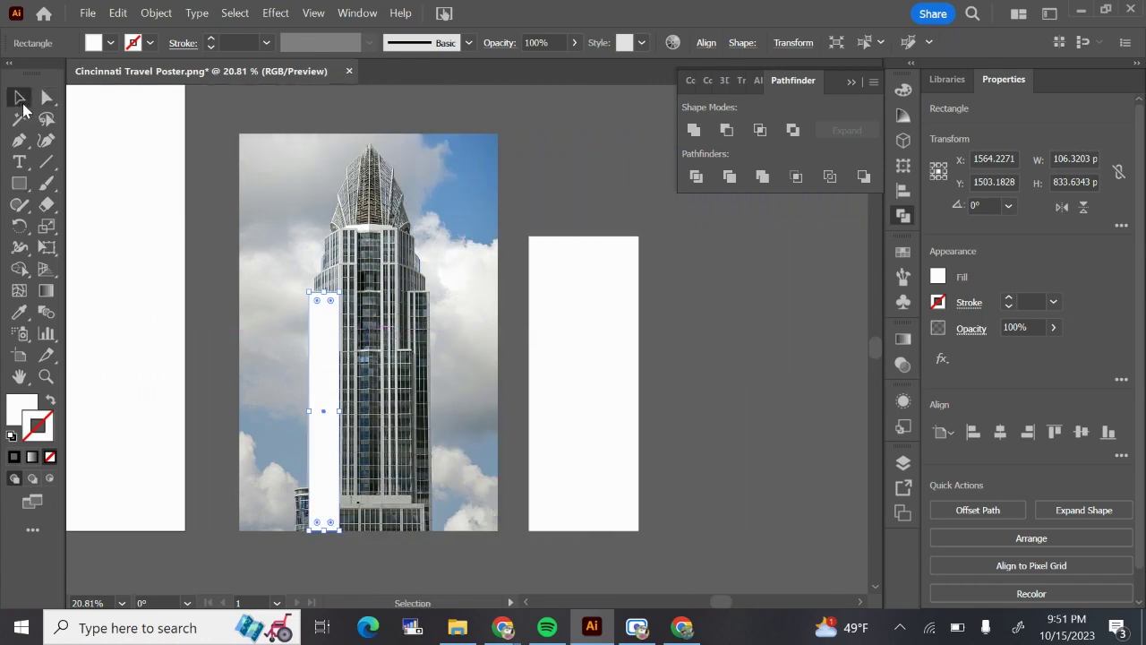
pyautogui.moveTo(336, 361); pyautogui.dragTo(498, 360)
# - Fill the large rectangle with dark red 7C2424
pyautogui.click(615, 332)
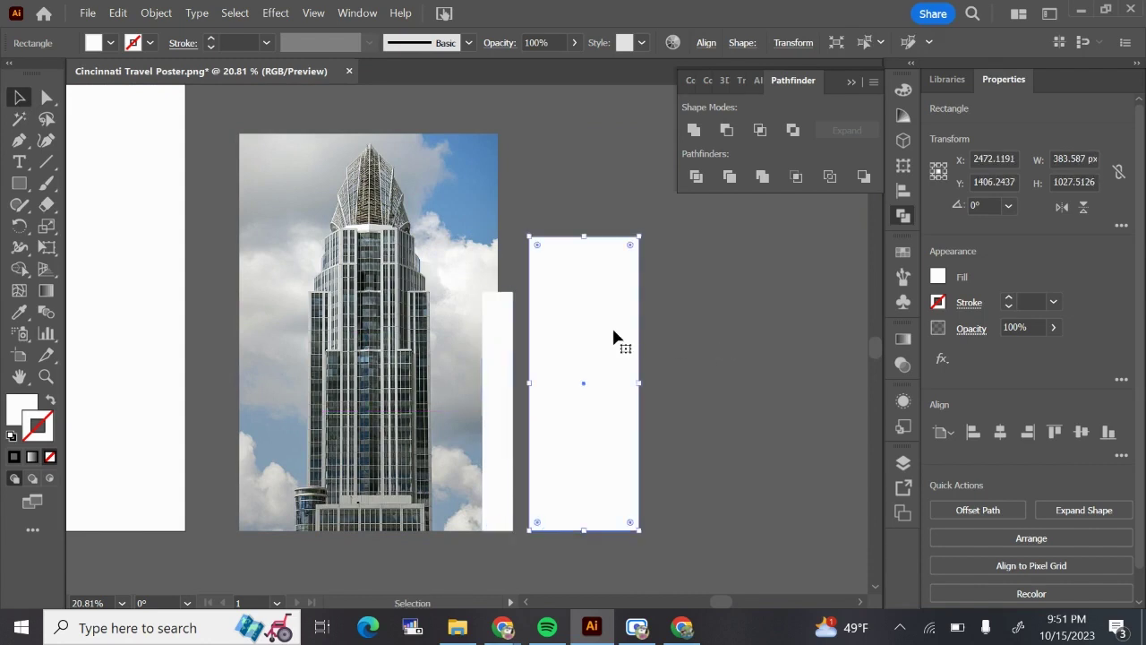
pyautogui.hscroll(-10, 248, 345)
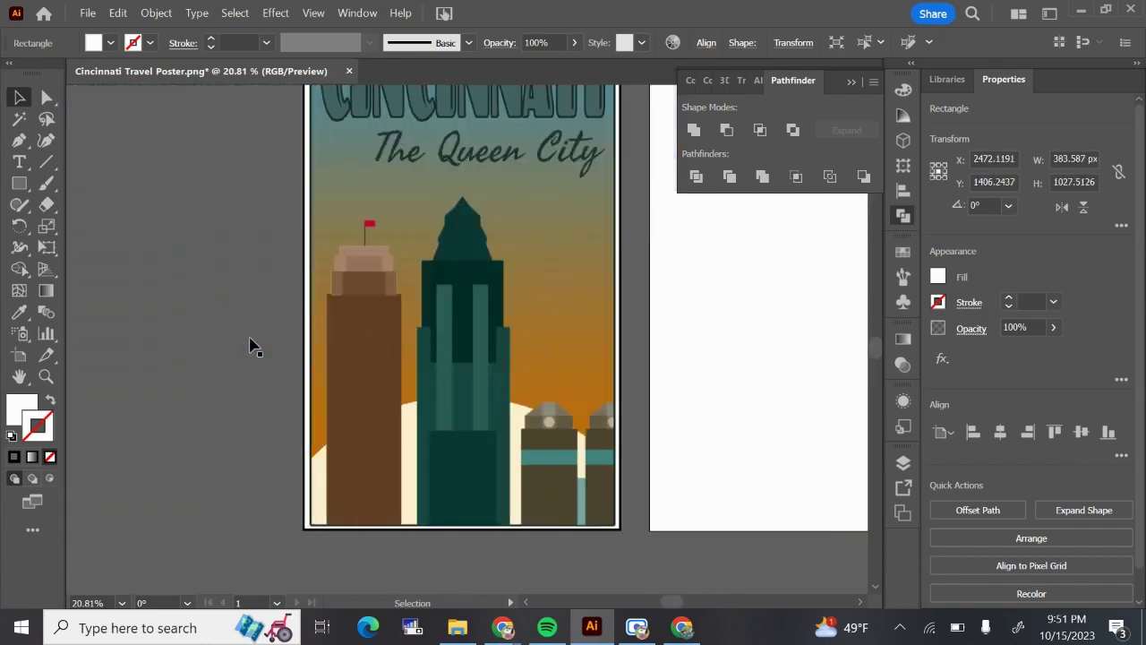
pyautogui.hscroll(10, 251, 346)
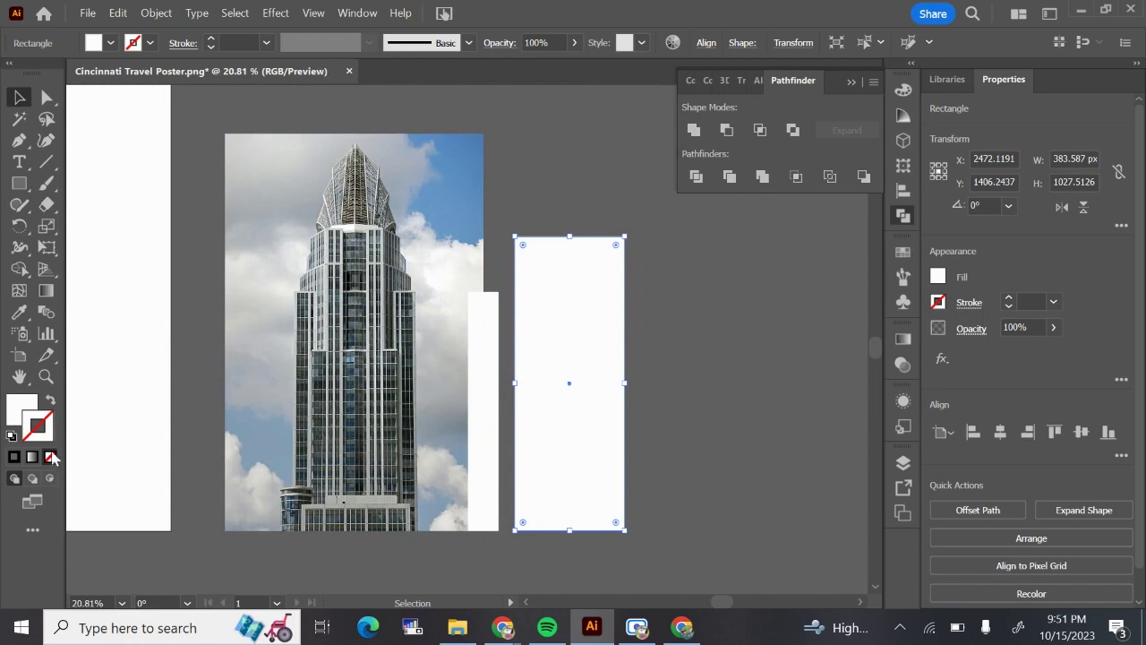
pyautogui.click(12, 408)
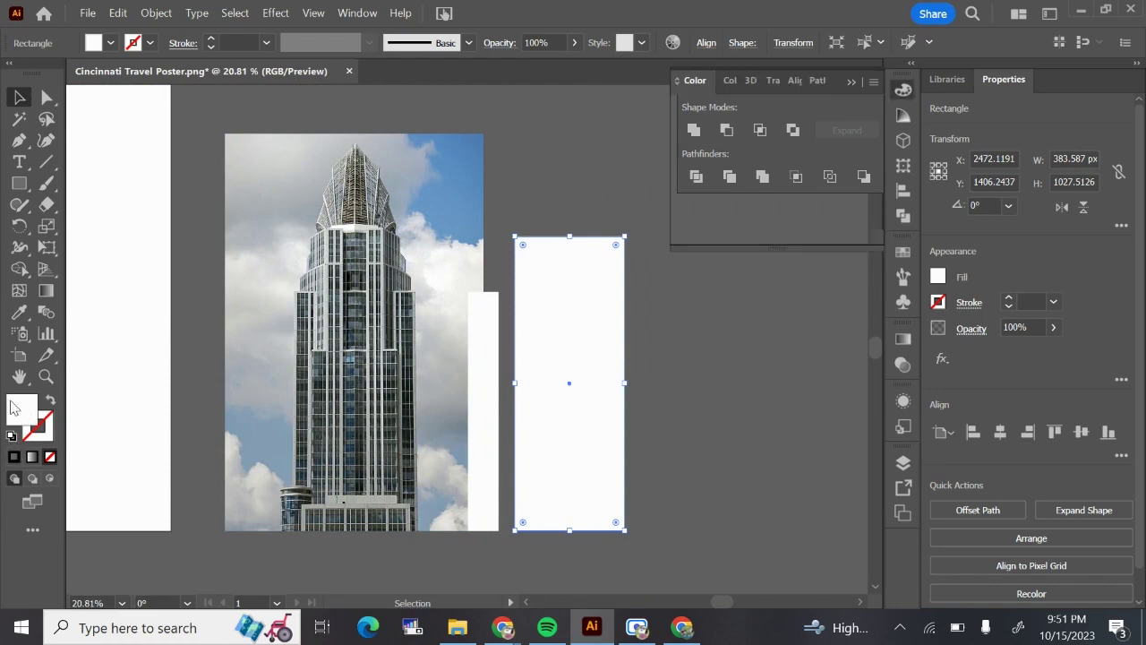
pyautogui.doubleClick(13, 410)
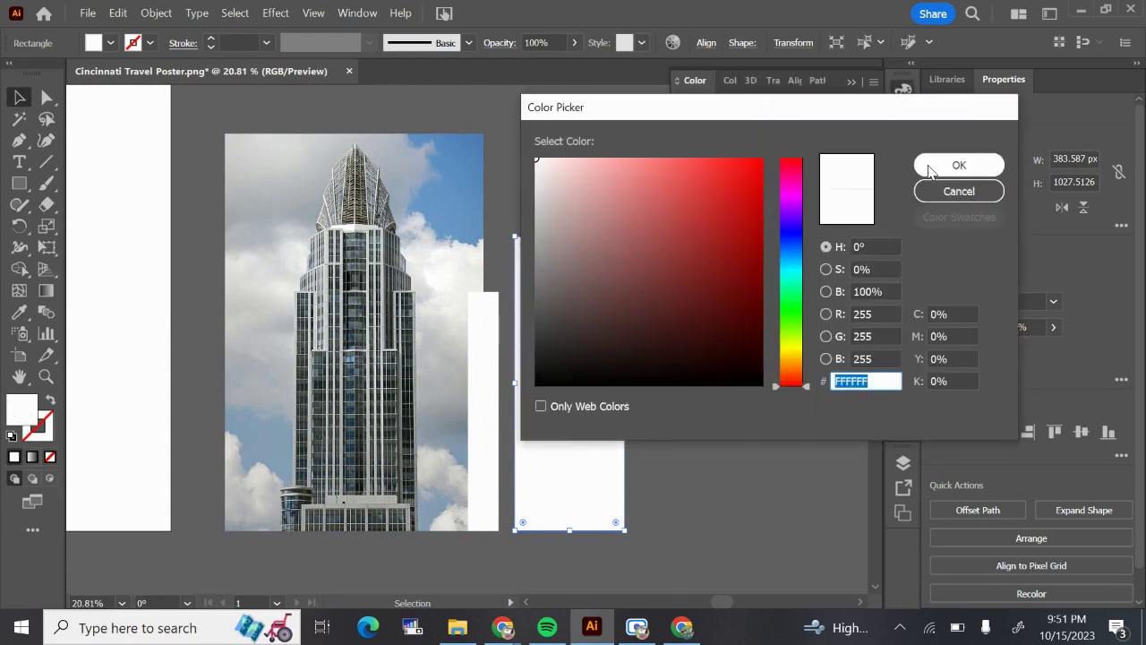
pyautogui.moveTo(758, 109); pyautogui.dragTo(878, 98)
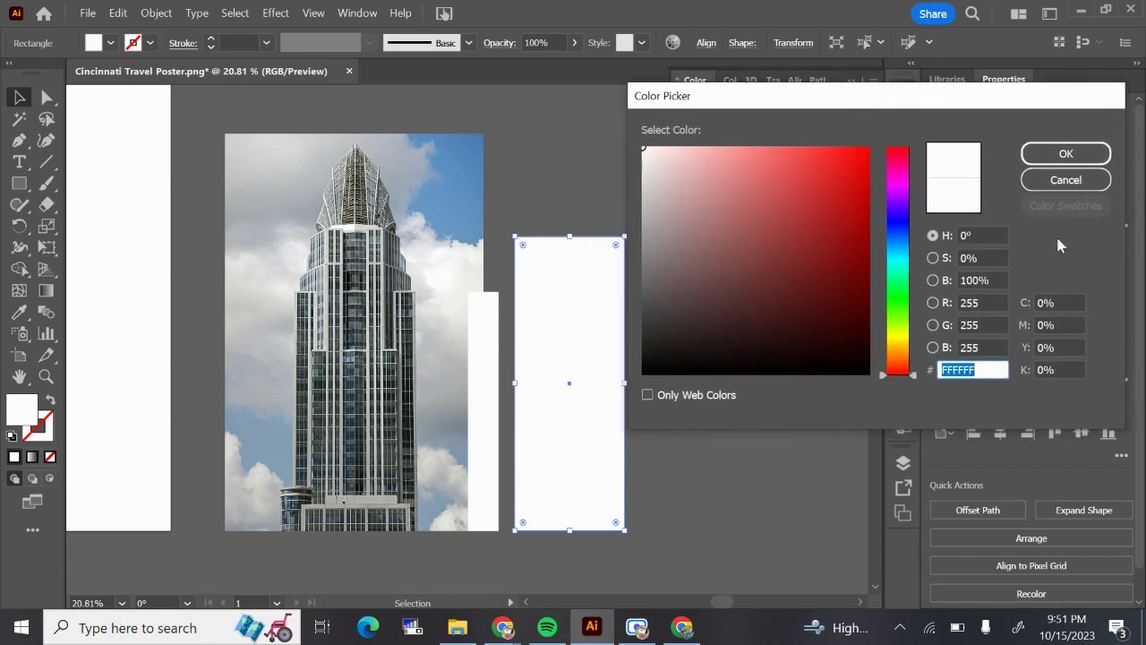
pyautogui.moveTo(906, 376)
pyautogui.mouseDown()
pyautogui.moveTo(880, 122)
pyautogui.moveTo(905, 148)
pyautogui.mouseUp()
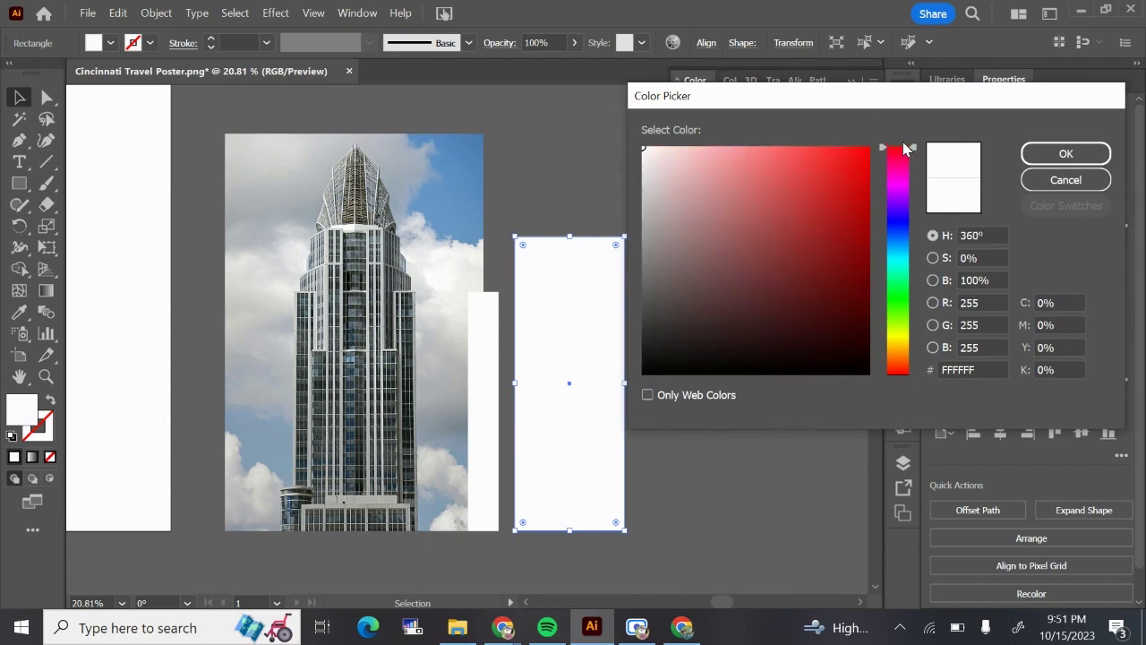
pyautogui.moveTo(793, 253); pyautogui.dragTo(805, 271)
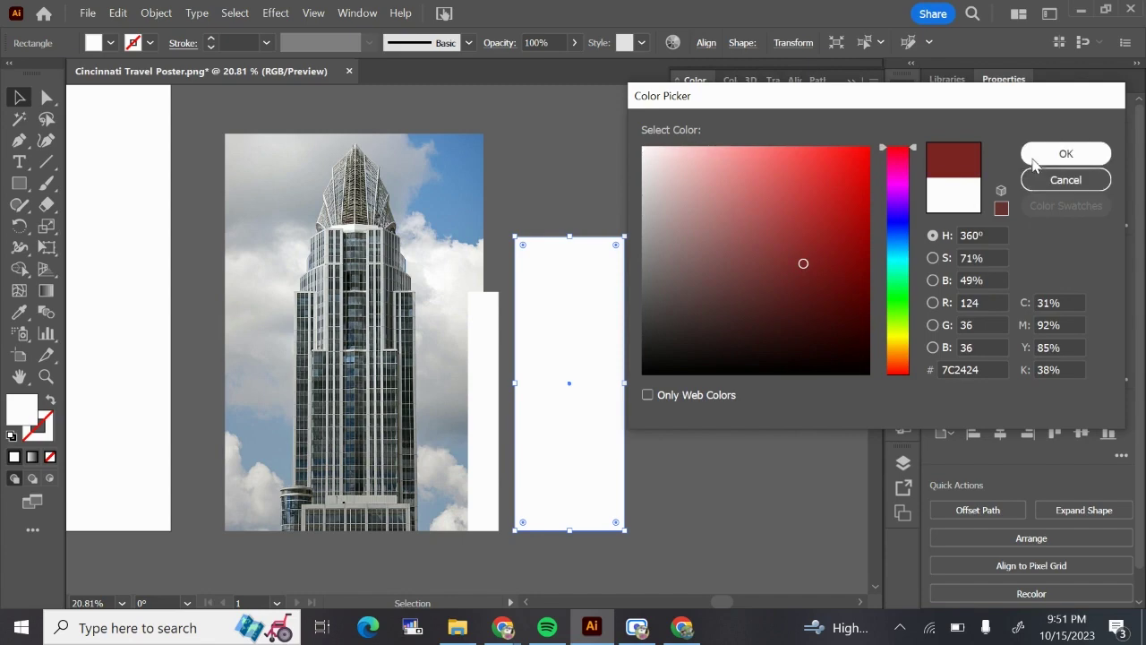
pyautogui.click(1036, 159)
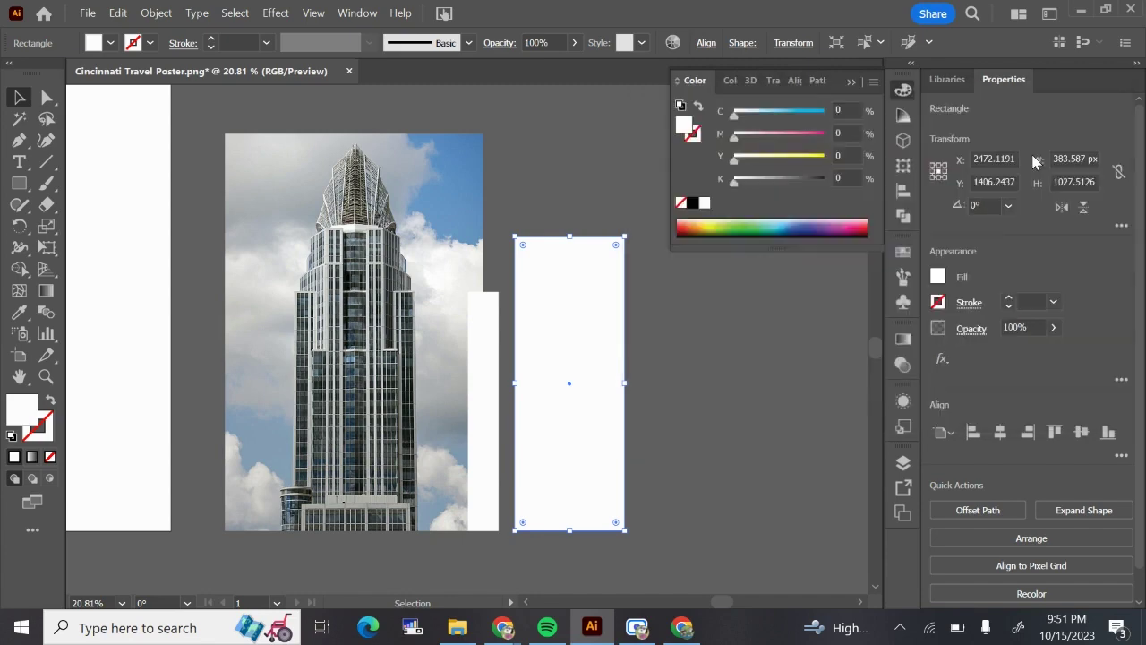
# - Sample the large rectangle's red onto the narrow rectangle and lighten its fill to 9B4237
pyautogui.click(490, 344)
pyautogui.doubleClick(684, 126)
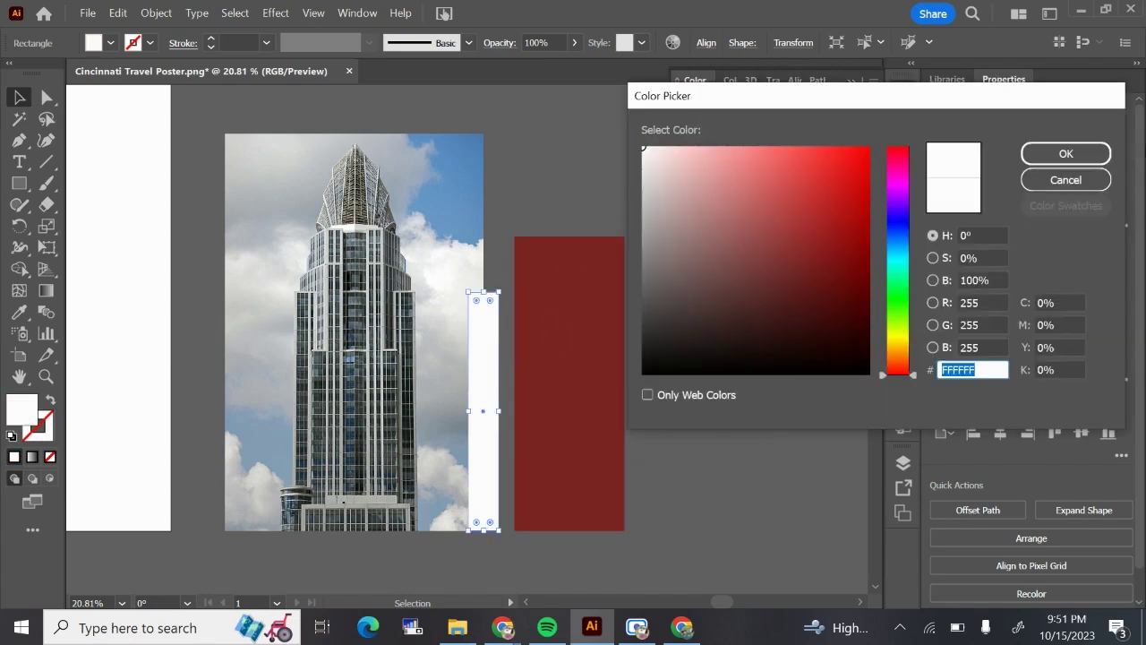
pyautogui.click(1064, 181)
pyautogui.press('i')
pyautogui.click(543, 314)
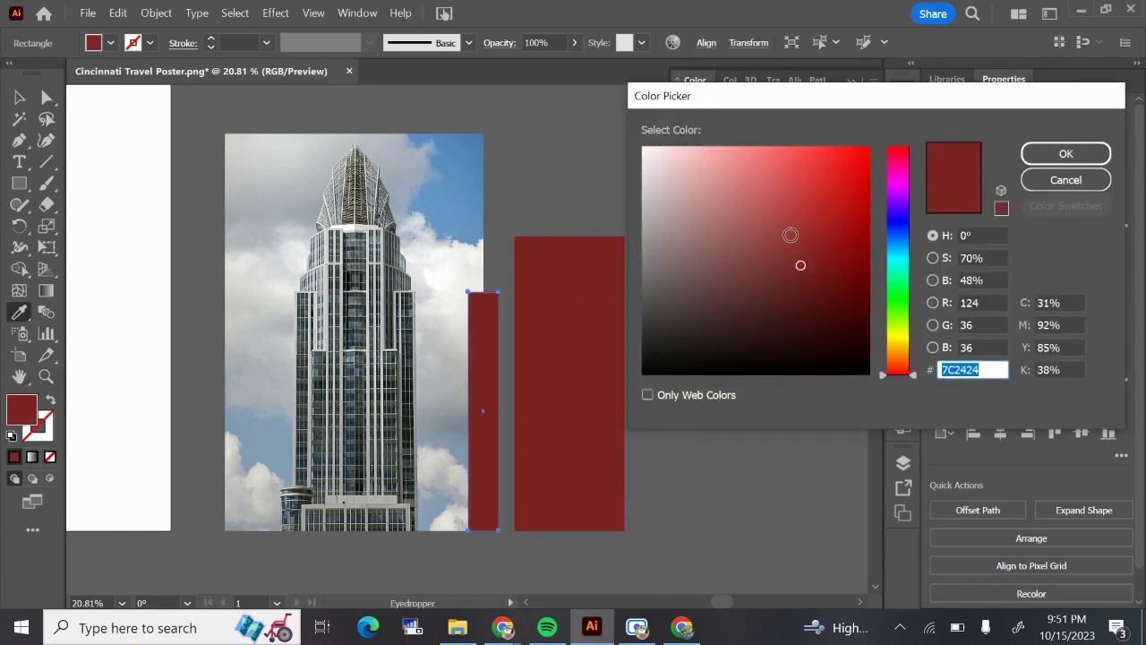
pyautogui.click(790, 235)
pyautogui.click(912, 376)
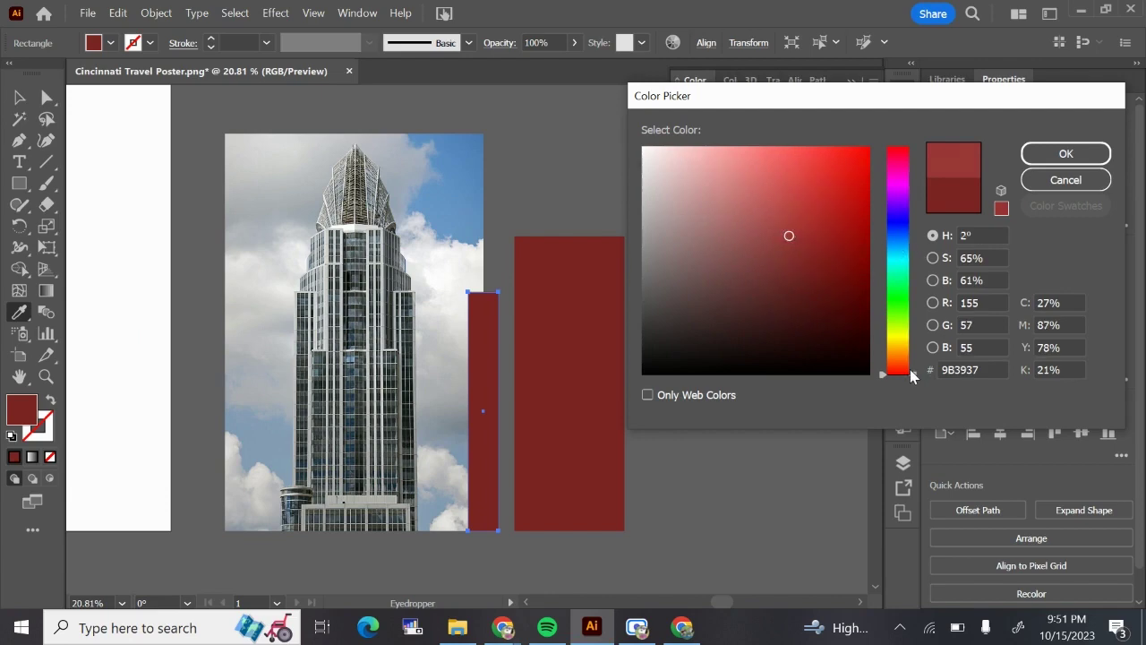
pyautogui.moveTo(911, 376); pyautogui.dragTo(916, 369)
pyautogui.moveTo(915, 370); pyautogui.dragTo(919, 372)
pyautogui.click(1064, 153)
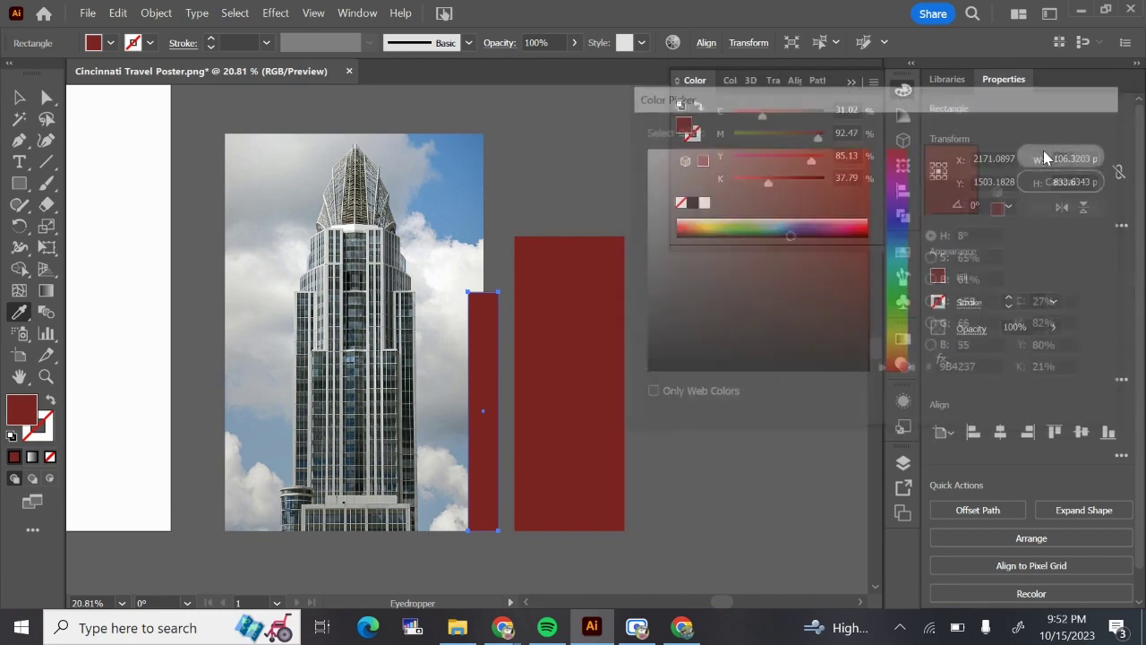
# - Place the narrow rectangle over the large rectangle's left edge and a copy of it over the right edge as side wings
pyautogui.click(19, 98)
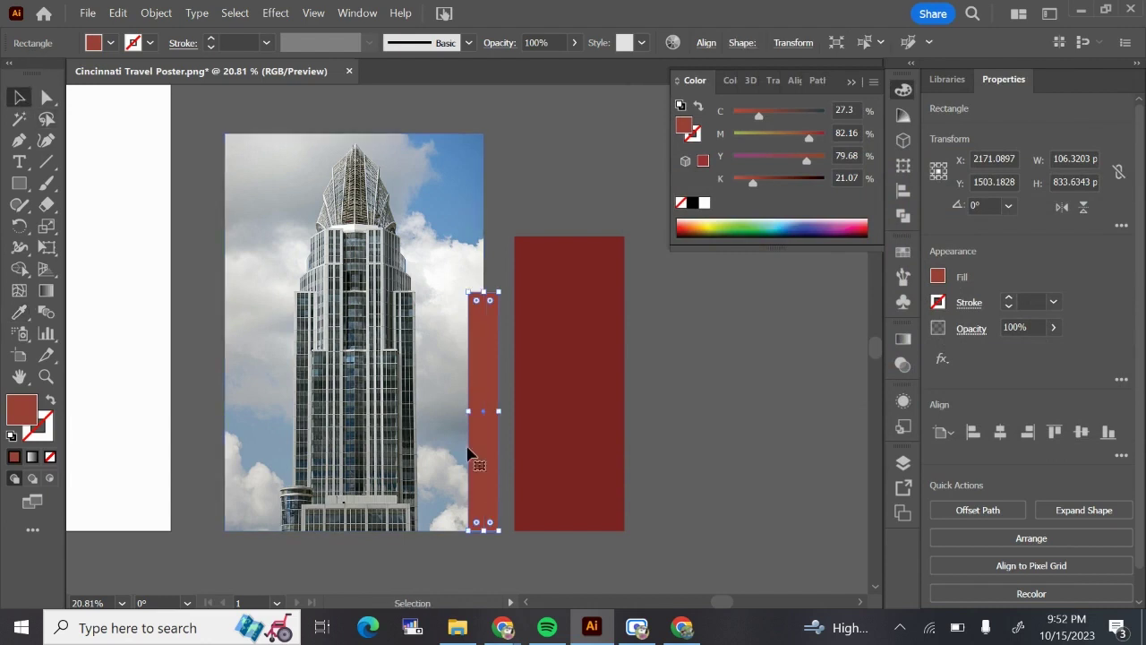
pyautogui.moveTo(471, 391); pyautogui.dragTo(514, 387)
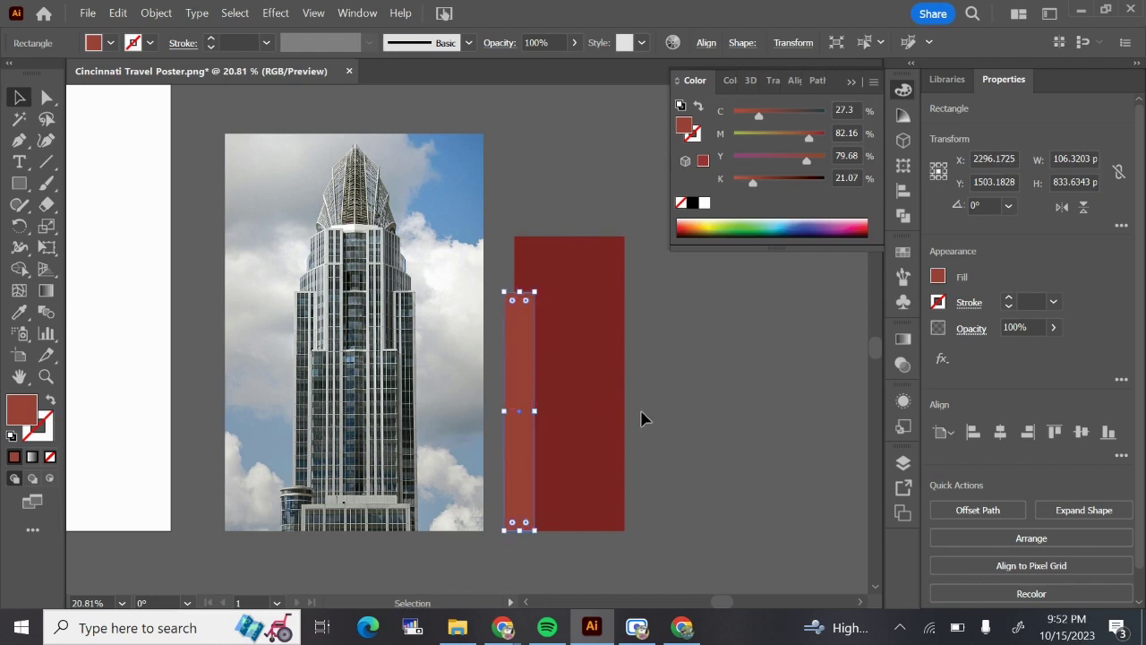
pyautogui.press('a')
pyautogui.hotkey('ctrl', 'c')
pyautogui.press('v')
pyautogui.hotkey('ctrl', 'v')
pyautogui.moveTo(473, 311); pyautogui.dragTo(627, 384)
pyautogui.moveTo(517, 348); pyautogui.dragTo(511, 348)
pyautogui.click(786, 375)
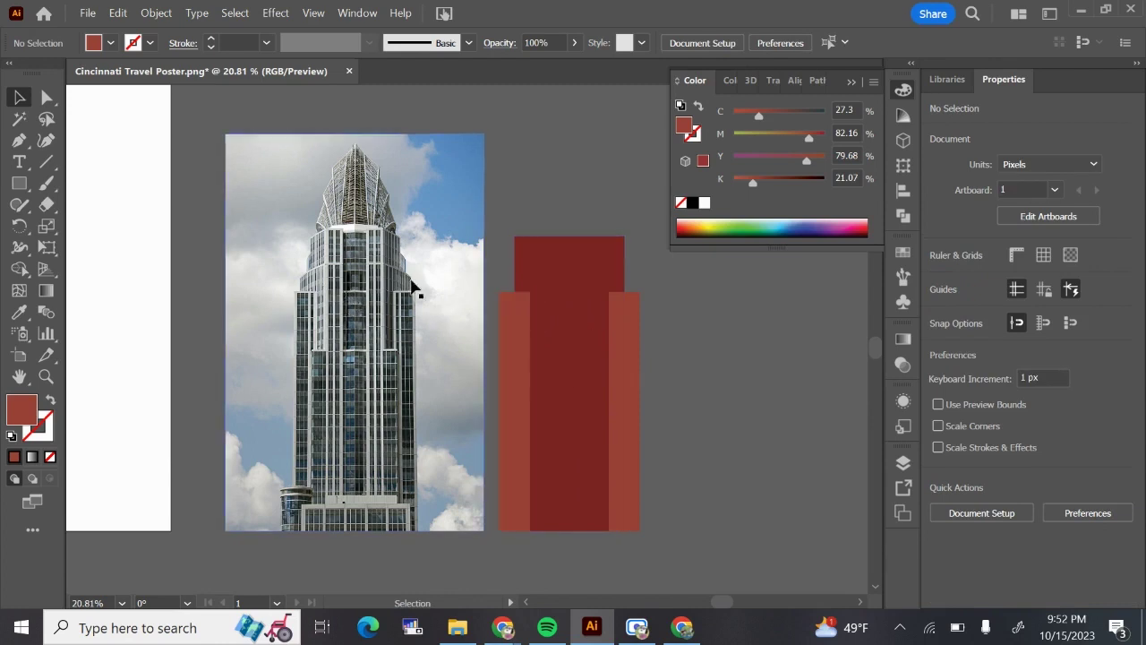
# - Draw a tall narrow rectangle over the photographed tower's left-of-centre column, from below the crown to the base block
pyautogui.hscroll(-4, 493, 295)
pyautogui.hscroll(5, 494, 295)
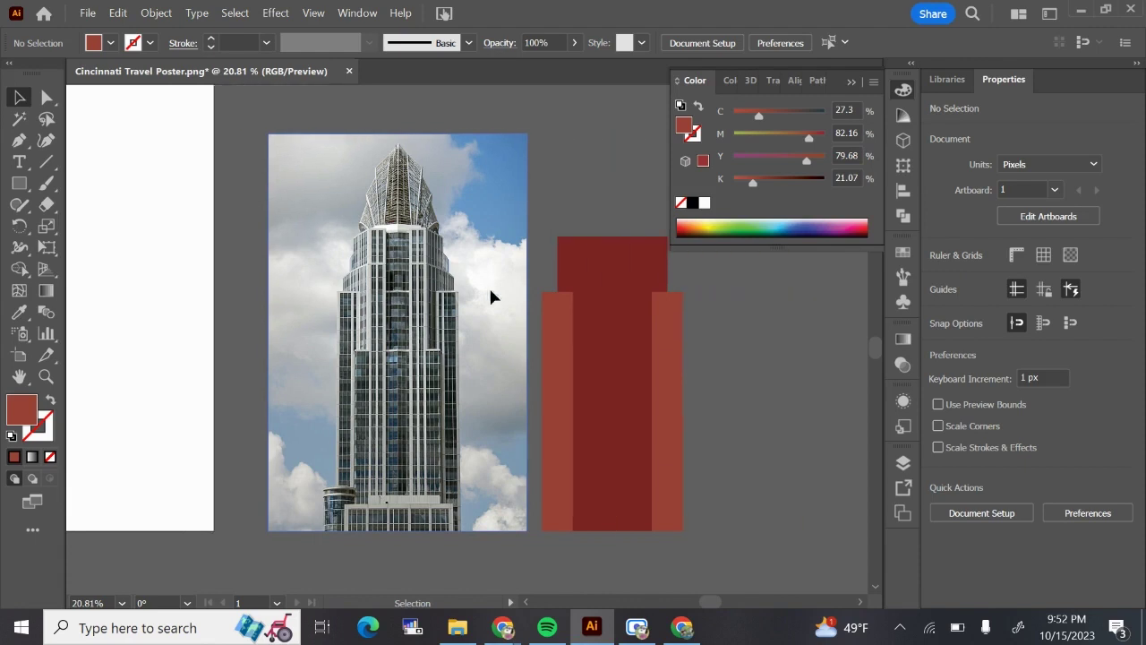
pyautogui.click(18, 184)
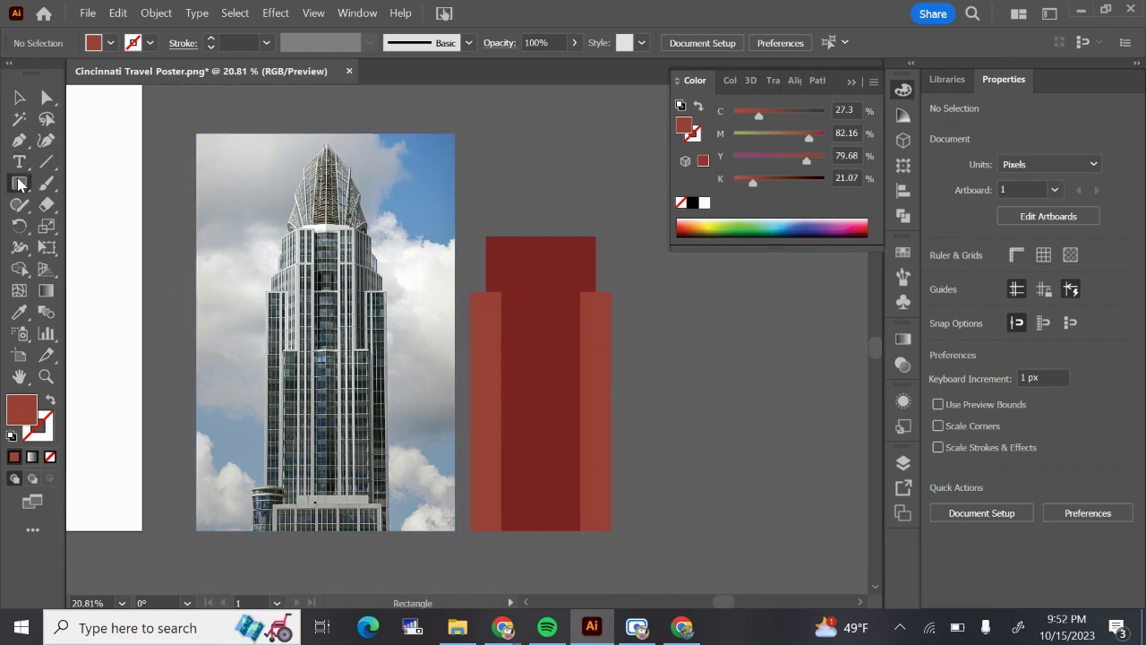
pyautogui.moveTo(294, 226); pyautogui.dragTo(321, 505)
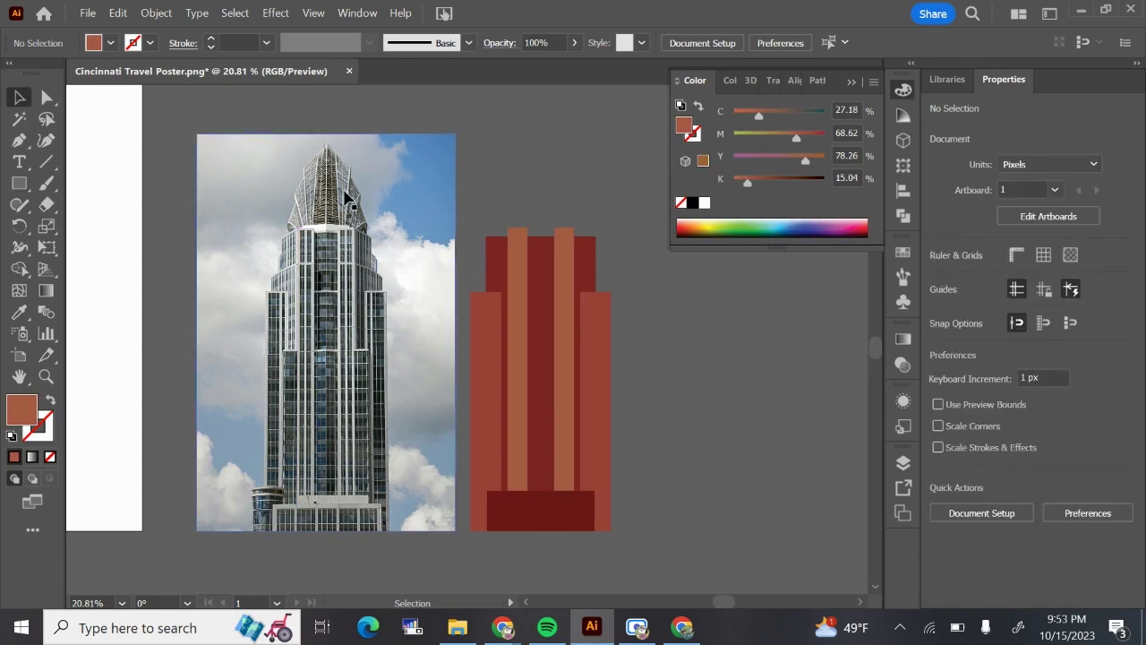
# - Trace the left half of the photographed tower's stepped crown with the Pen tool as a closed shape, about 140 × 313 px, ending at the centre line
pyautogui.press('z')
pyautogui.moveTo(309, 159); pyautogui.dragTo(564, 214)
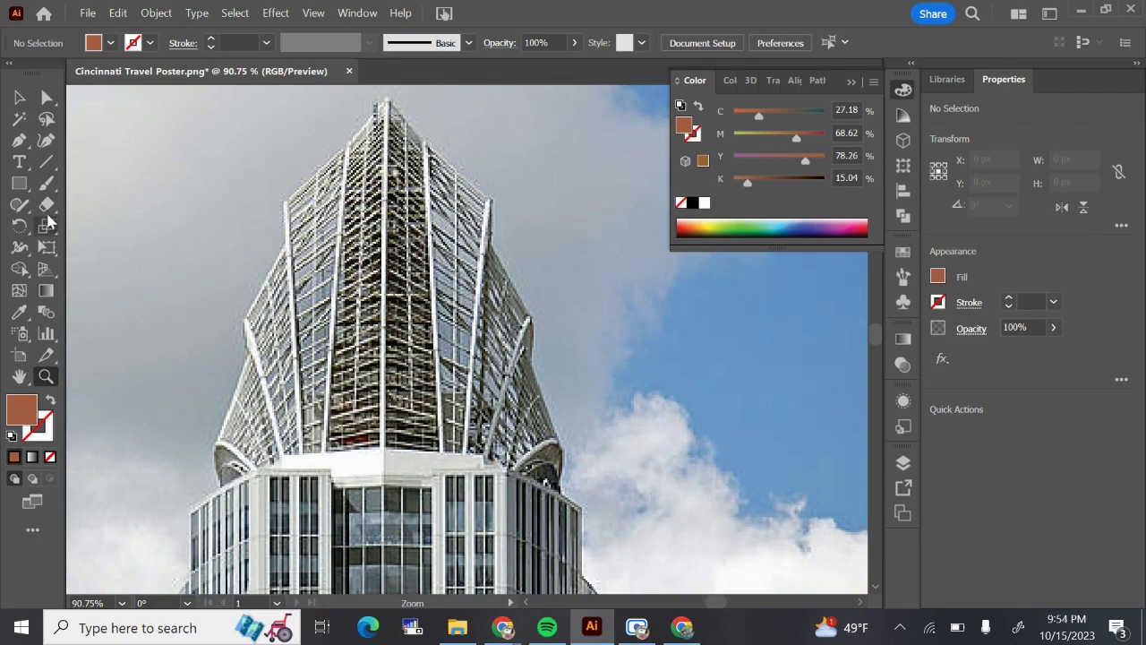
pyautogui.click(20, 142)
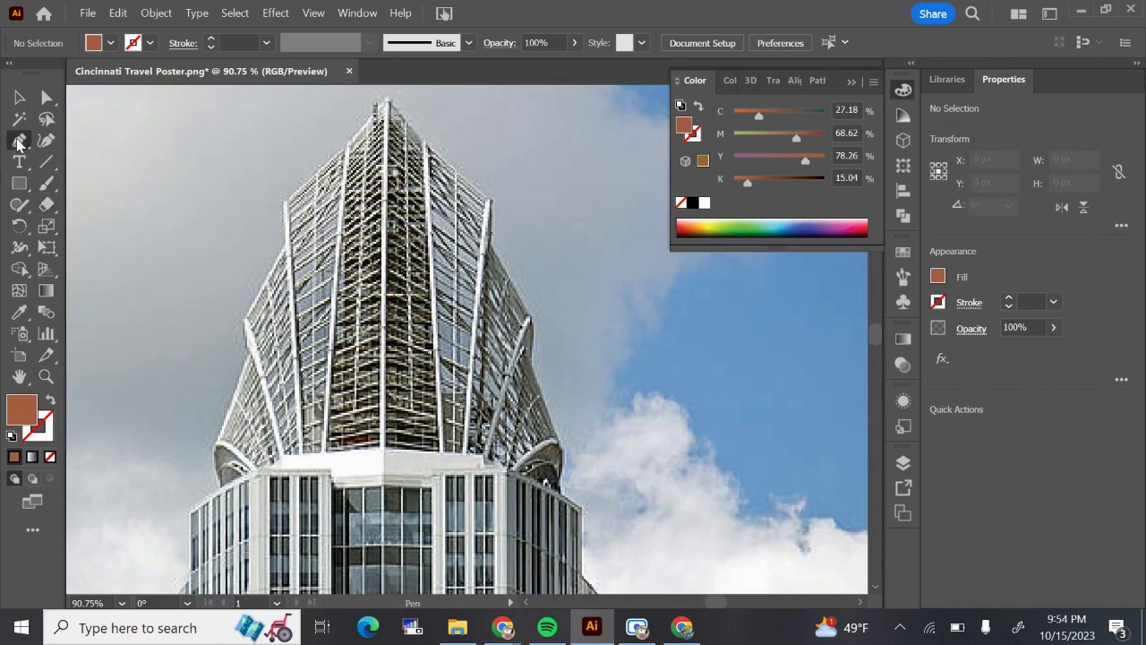
pyautogui.click(220, 479)
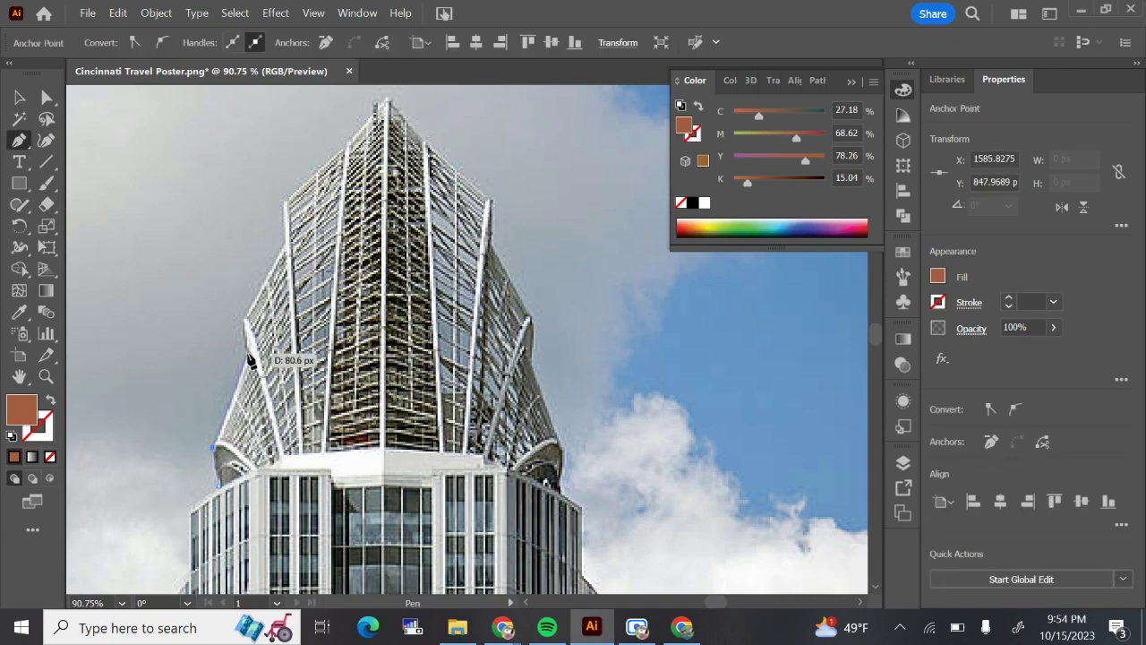
pyautogui.click(248, 352)
pyautogui.click(242, 319)
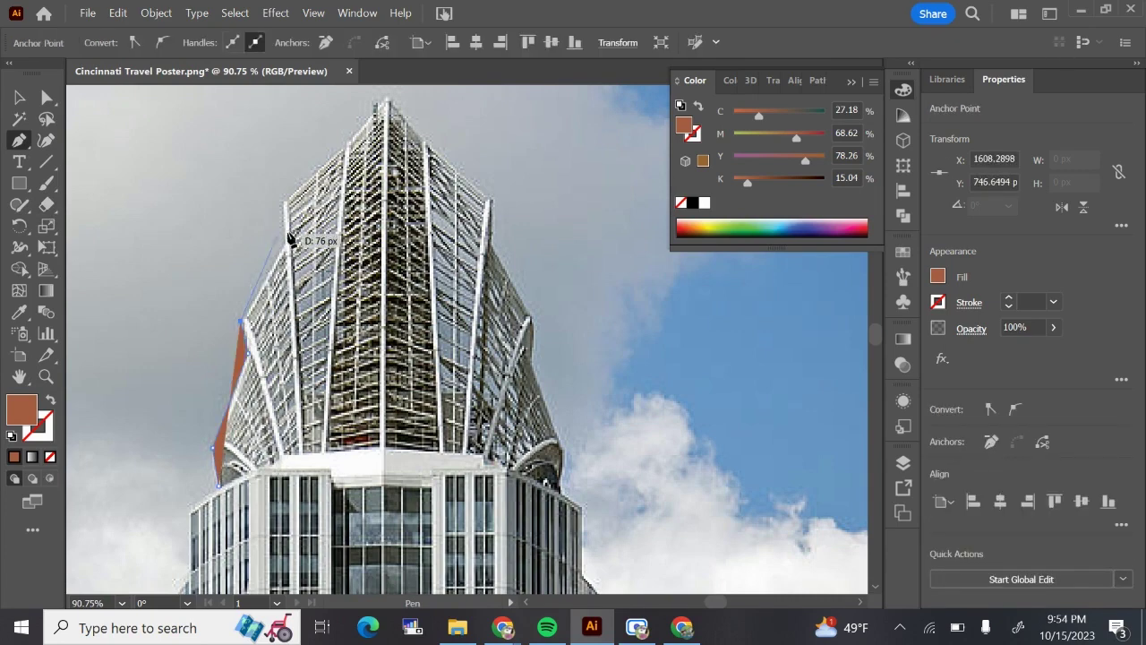
pyautogui.click(287, 240)
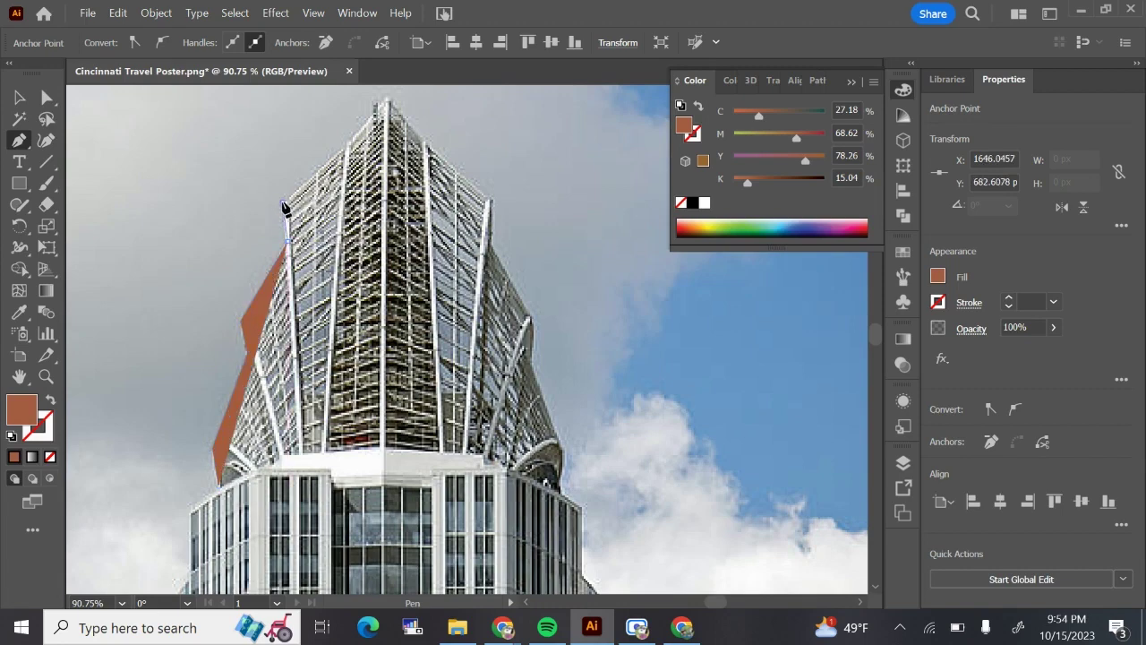
pyautogui.click(283, 203)
pyautogui.click(386, 97)
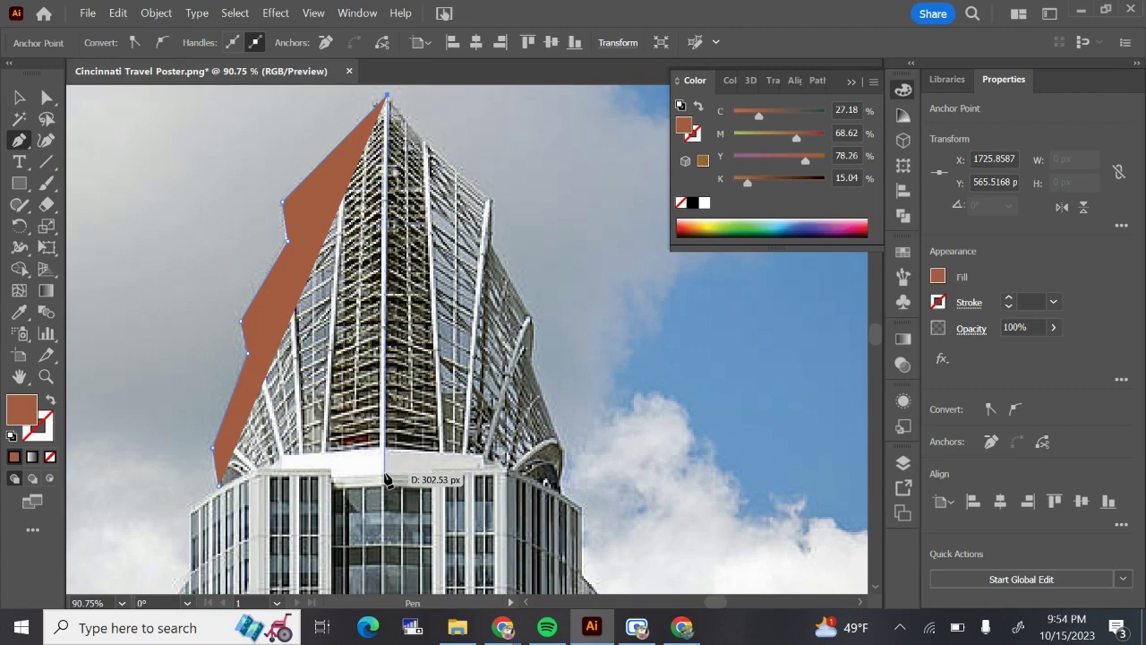
pyautogui.click(386, 473)
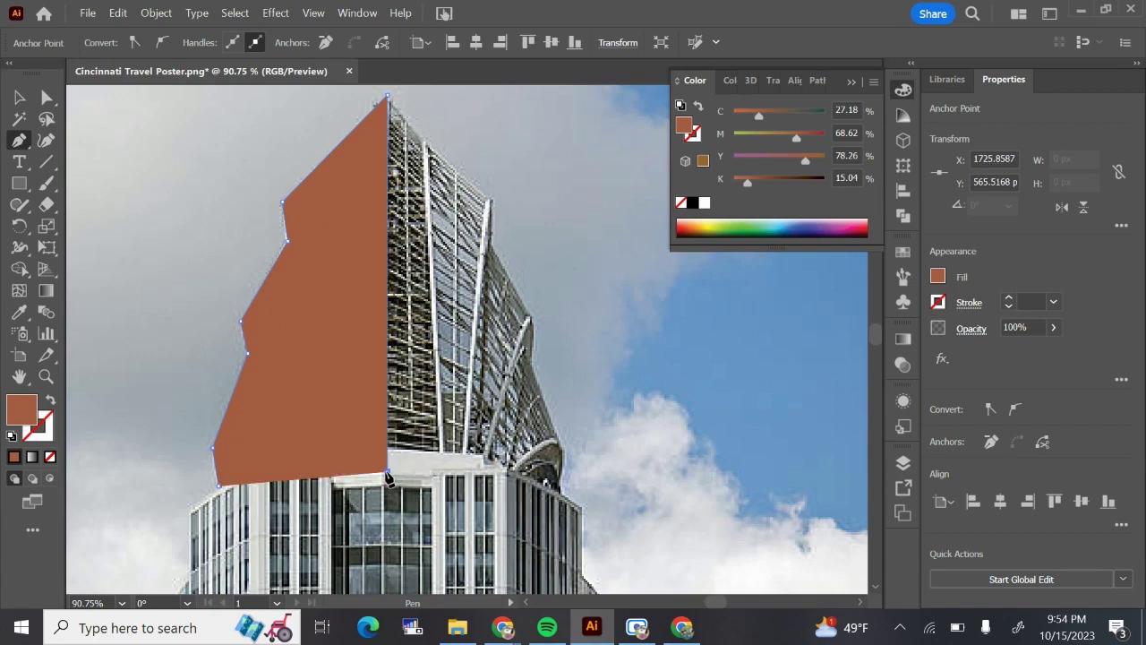
pyautogui.click(220, 486)
pyautogui.press('v')
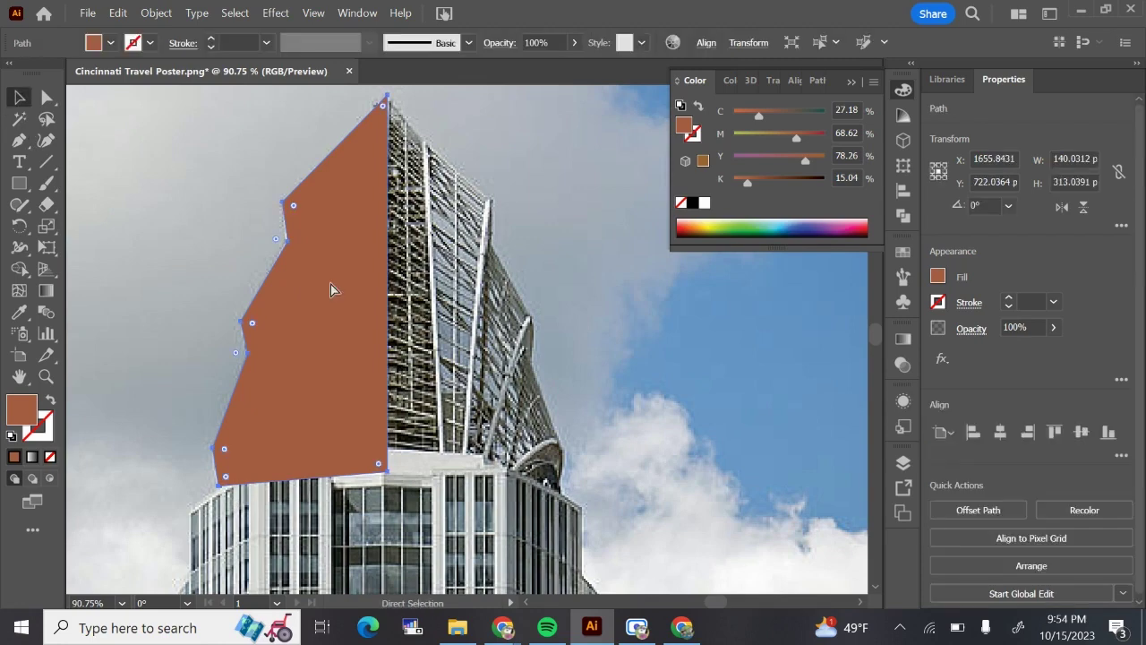
# - Duplicate the half-crown shape and place the copy just right of the original
pyautogui.hotkey('ctrl', 'c')
pyautogui.hotkey('ctrl', 'v')
pyautogui.moveTo(516, 384); pyautogui.dragTo(555, 322)
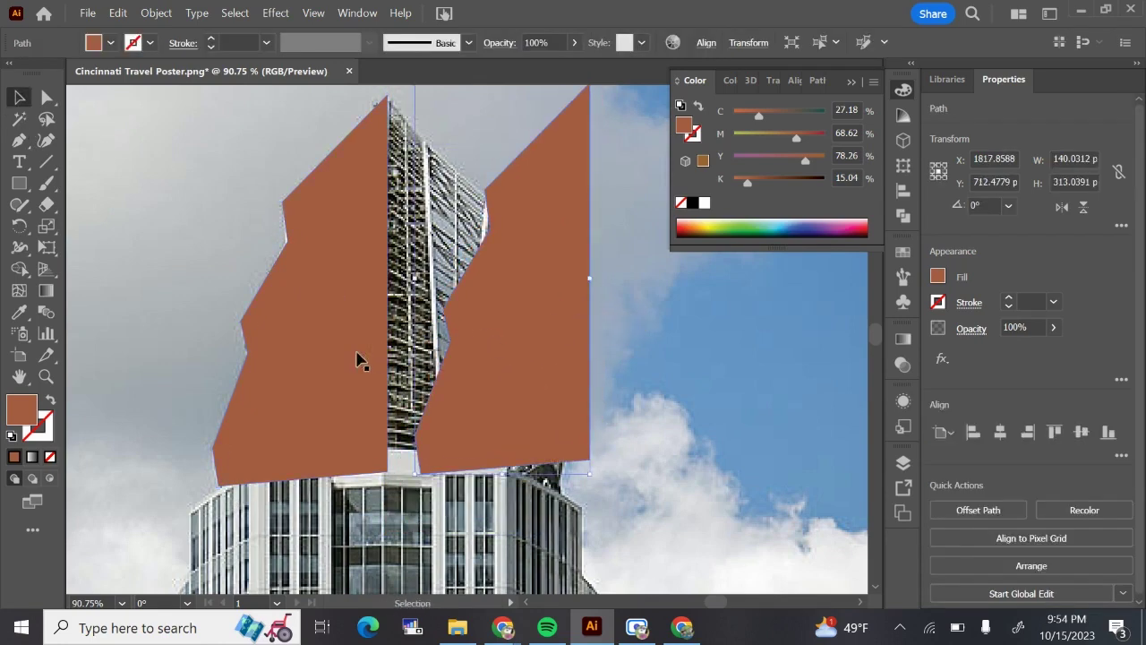
pyautogui.moveTo(276, 354)
pyautogui.mouseDown()
pyautogui.moveTo(323, 364)
pyautogui.moveTo(285, 339)
pyautogui.mouseUp()
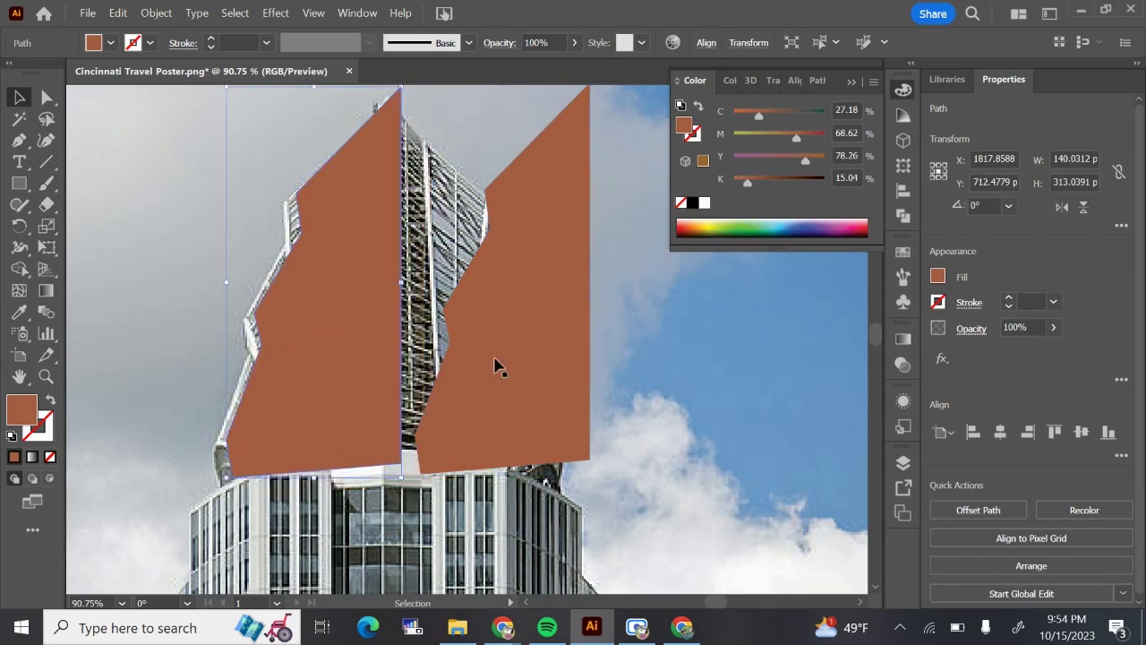
pyautogui.moveTo(518, 374); pyautogui.dragTo(548, 373)
pyautogui.scroll(3, 547, 374)
pyautogui.hscroll(2, 545, 372)
pyautogui.hscroll(2, 547, 373)
pyautogui.scroll(-2, 547, 374)
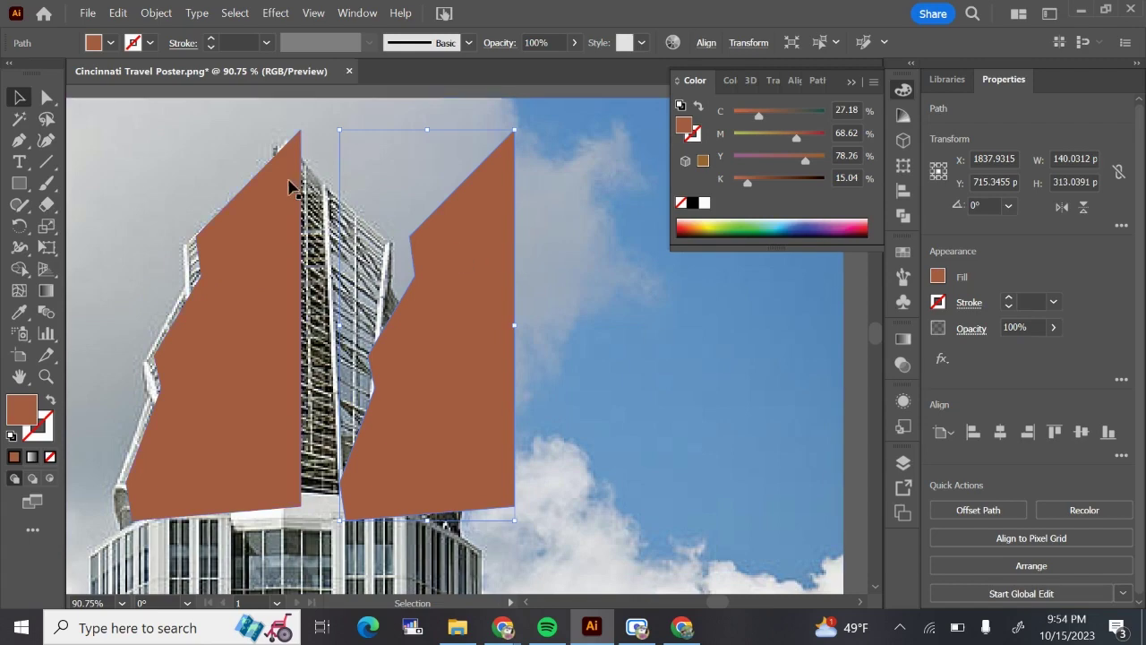
# - Reflect the copied half-crown across the vertical axis and align it flush with the original's straight centre edge
pyautogui.click(166, 18)
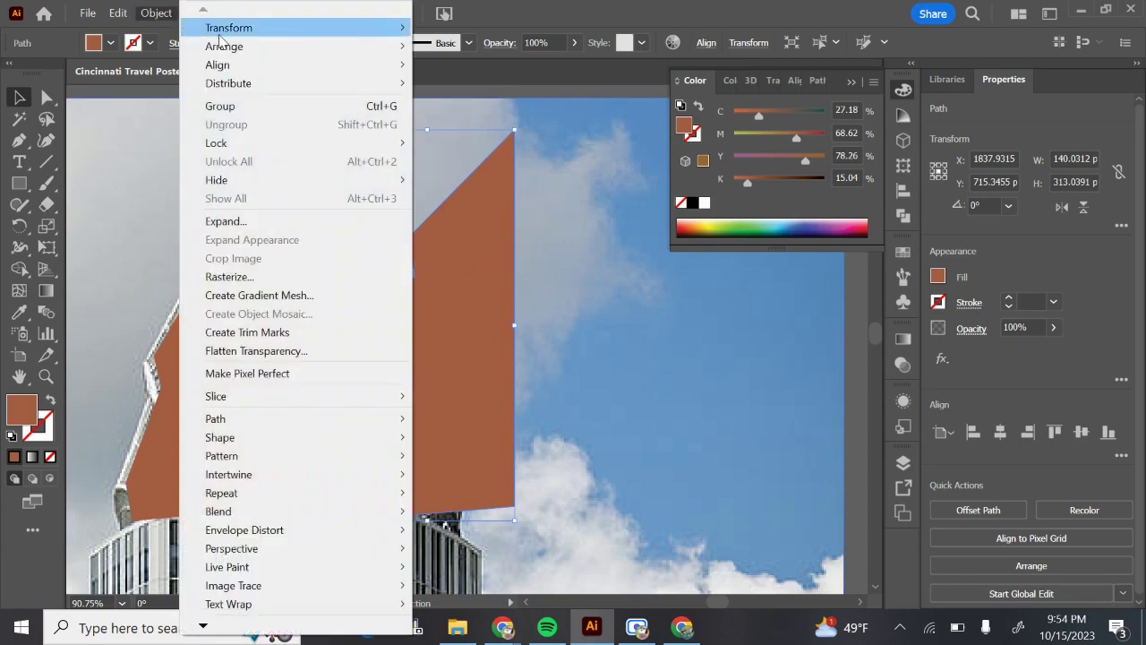
pyautogui.moveTo(219, 34)
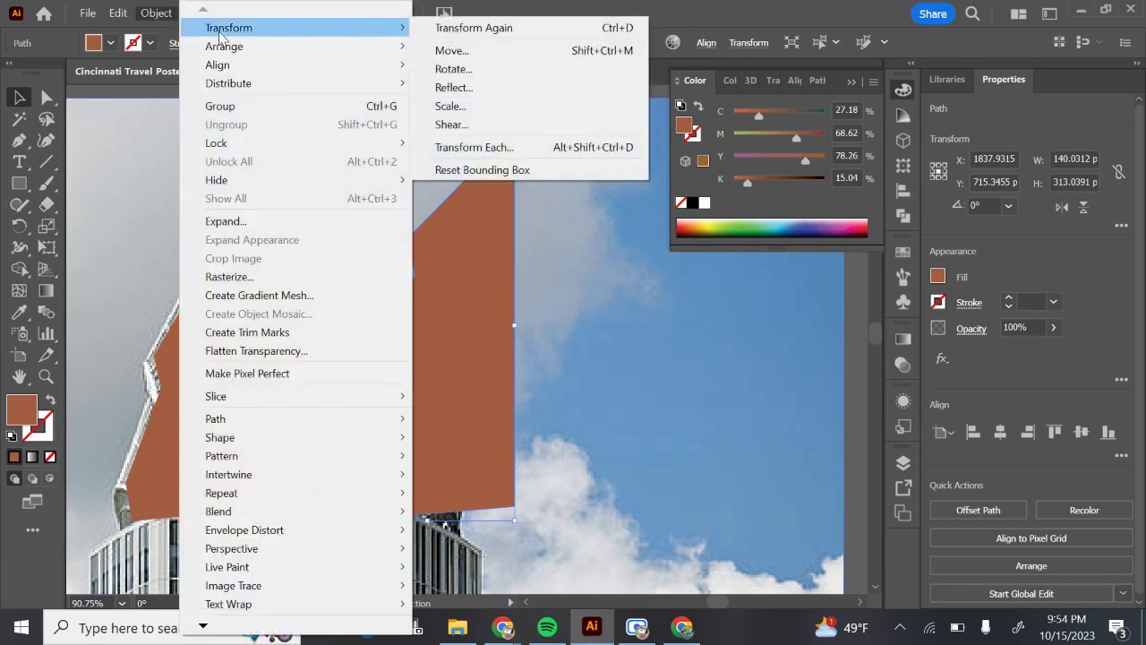
pyautogui.click(444, 90)
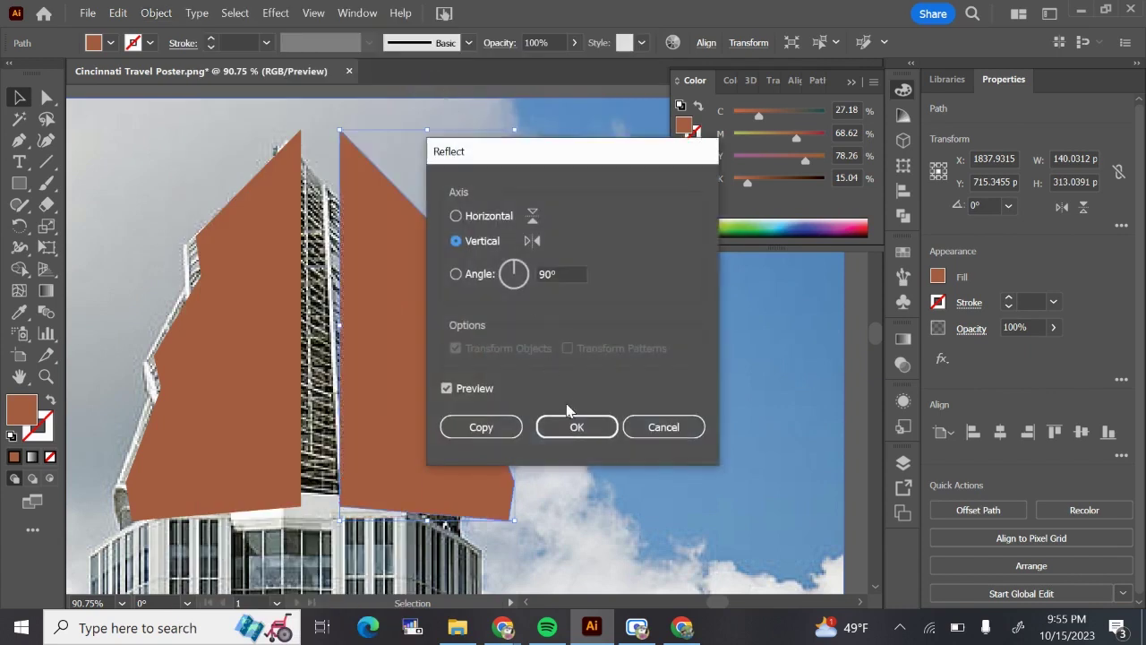
pyautogui.click(576, 420)
pyautogui.moveTo(414, 338); pyautogui.dragTo(376, 340)
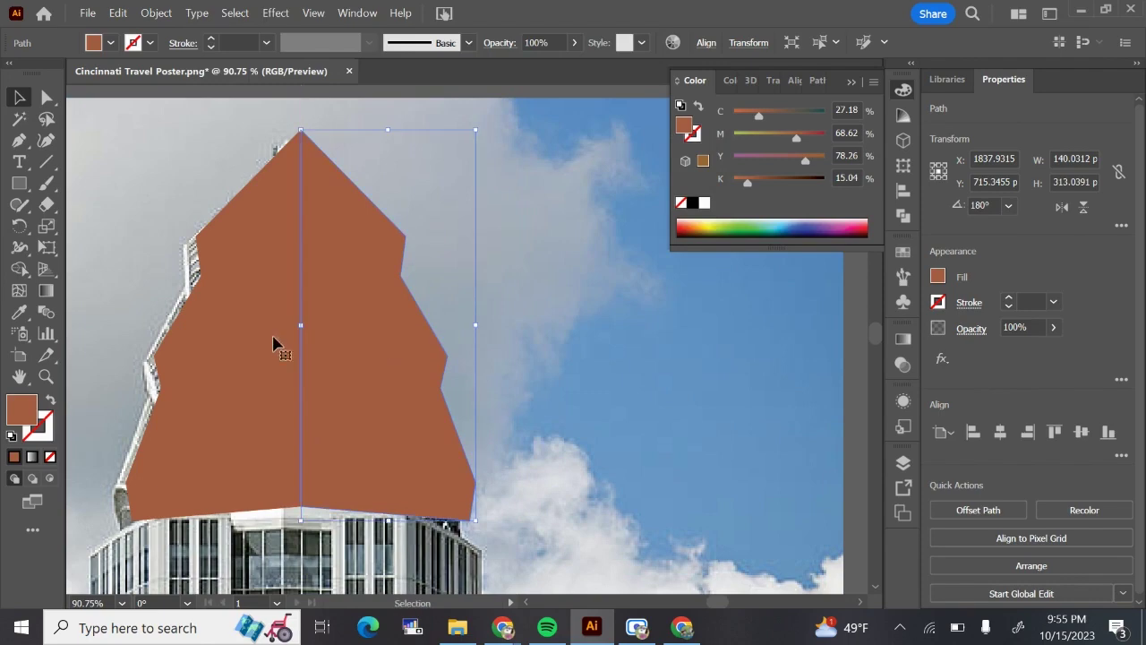
# - Unite the two crown halves into a single shape with Pathfinder
pyautogui.click(792, 353)
pyautogui.press('z')
pyautogui.moveTo(790, 346); pyautogui.dragTo(740, 422)
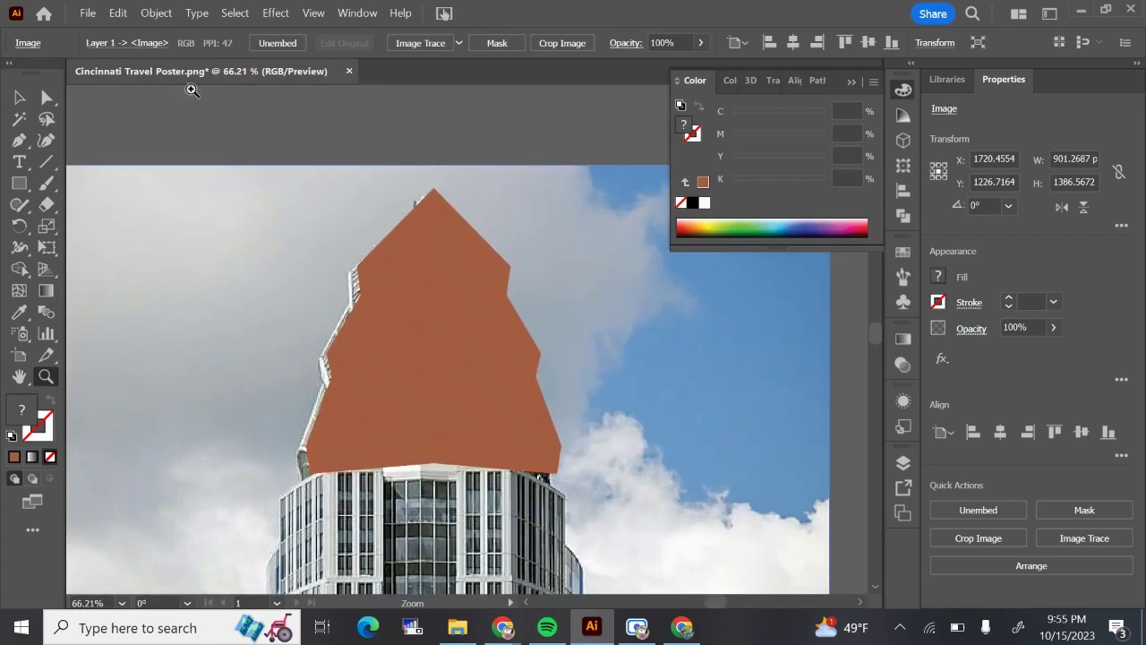
pyautogui.click(20, 97)
pyautogui.click(491, 308)
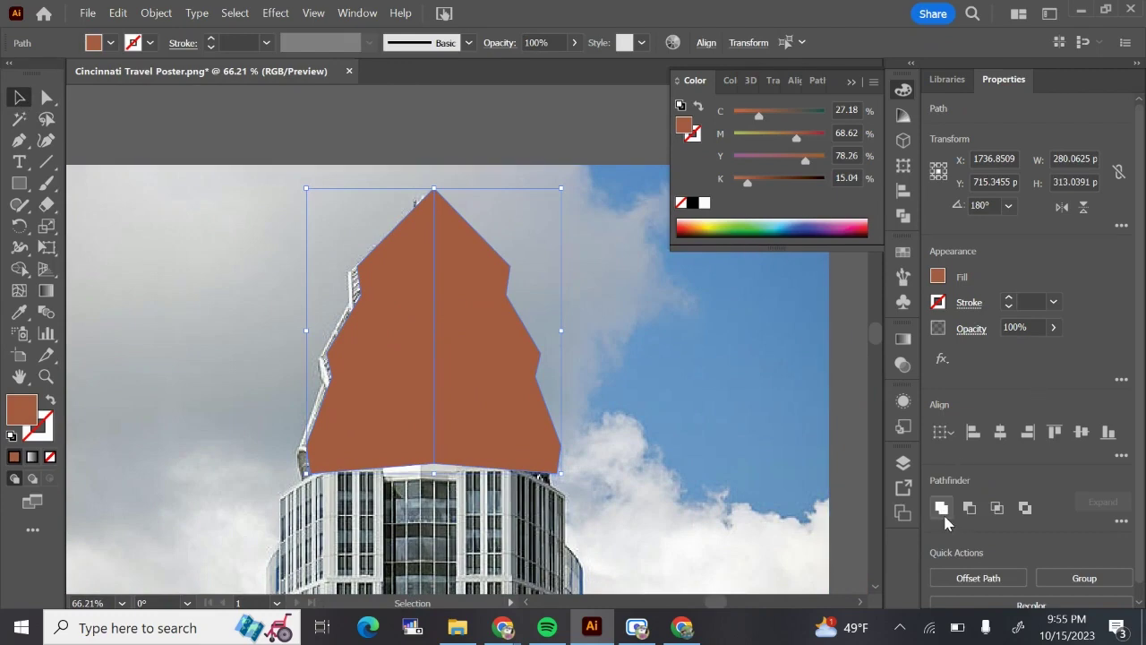
pyautogui.click(904, 217)
pyautogui.click(905, 219)
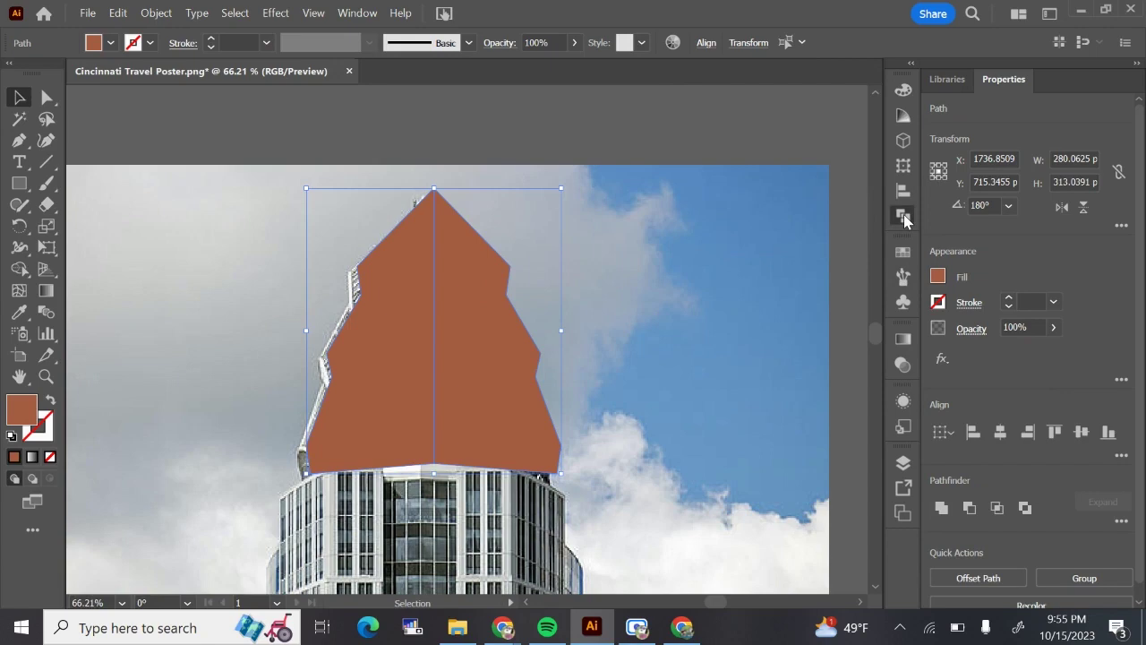
pyautogui.click(903, 217)
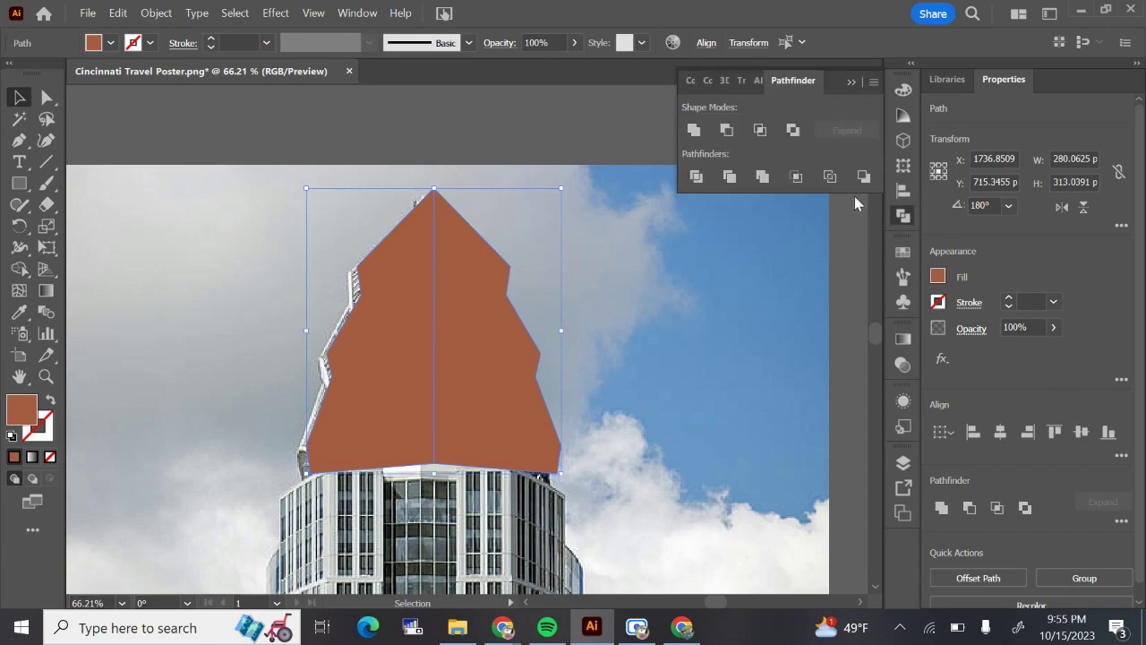
pyautogui.click(692, 131)
# - Place the crown on top of the drawn tower, enlarged to about 308 × 344 px with a golden-brown fill
pyautogui.moveTo(447, 300); pyautogui.dragTo(869, 498)
pyautogui.hotkey('ctrl', 'z')
pyautogui.hscroll(5, 486, 389)
pyautogui.moveTo(115, 396); pyautogui.dragTo(767, 435)
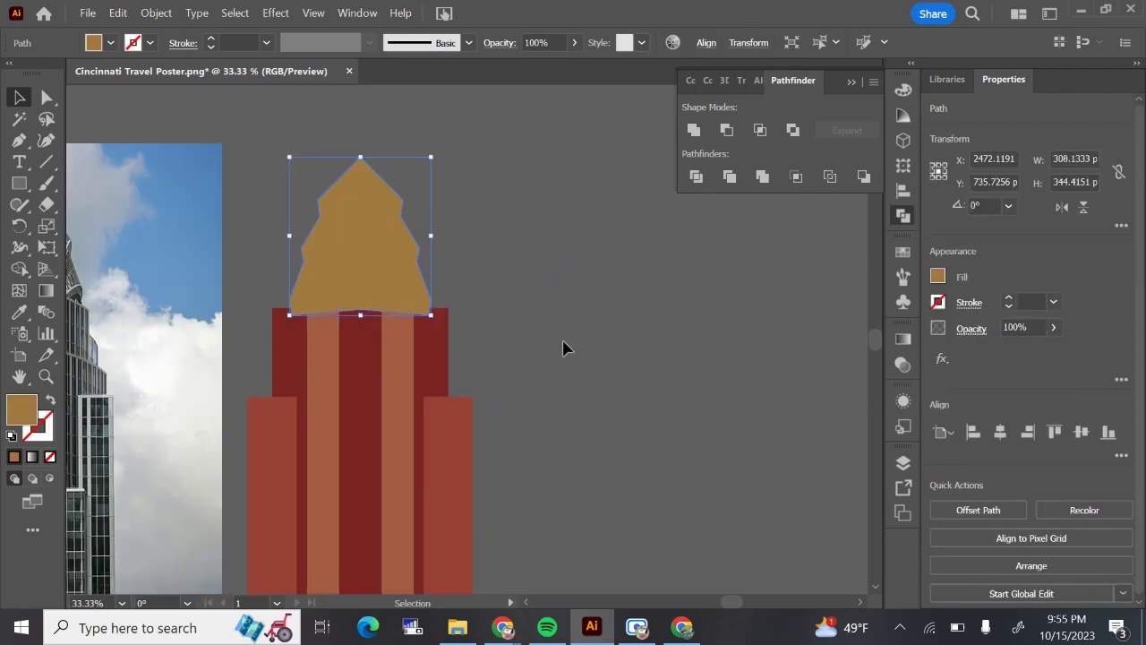
pyautogui.click(551, 382)
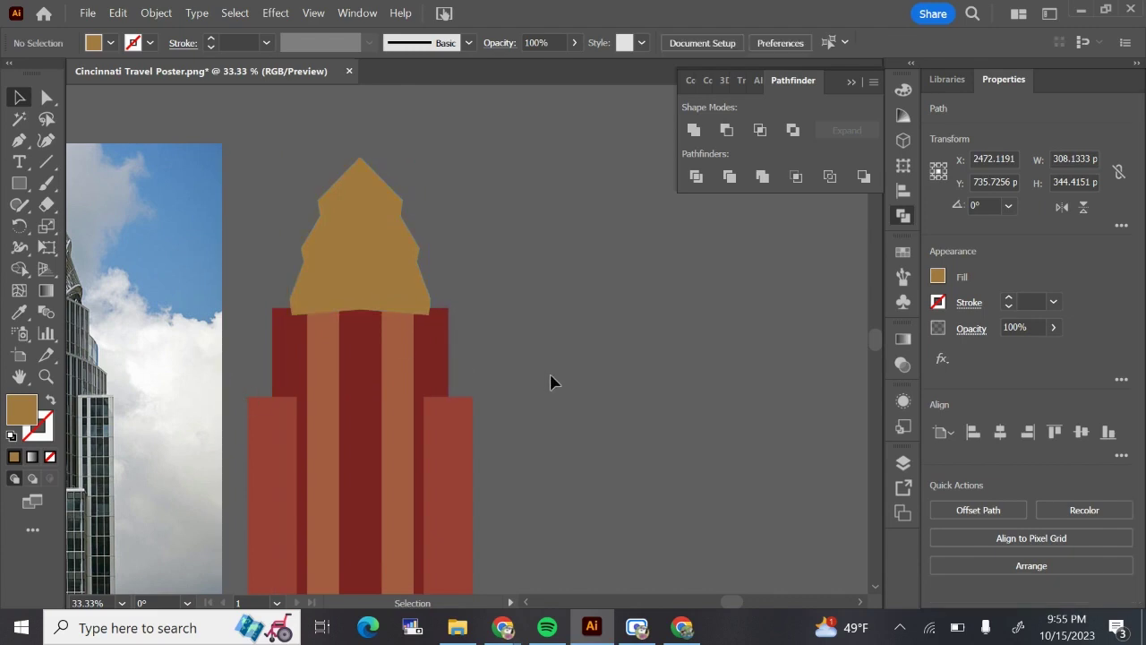
# - Send the golden-brown crown to the back of the stacking order, behind the tower's rectangles
pyautogui.click(356, 270)
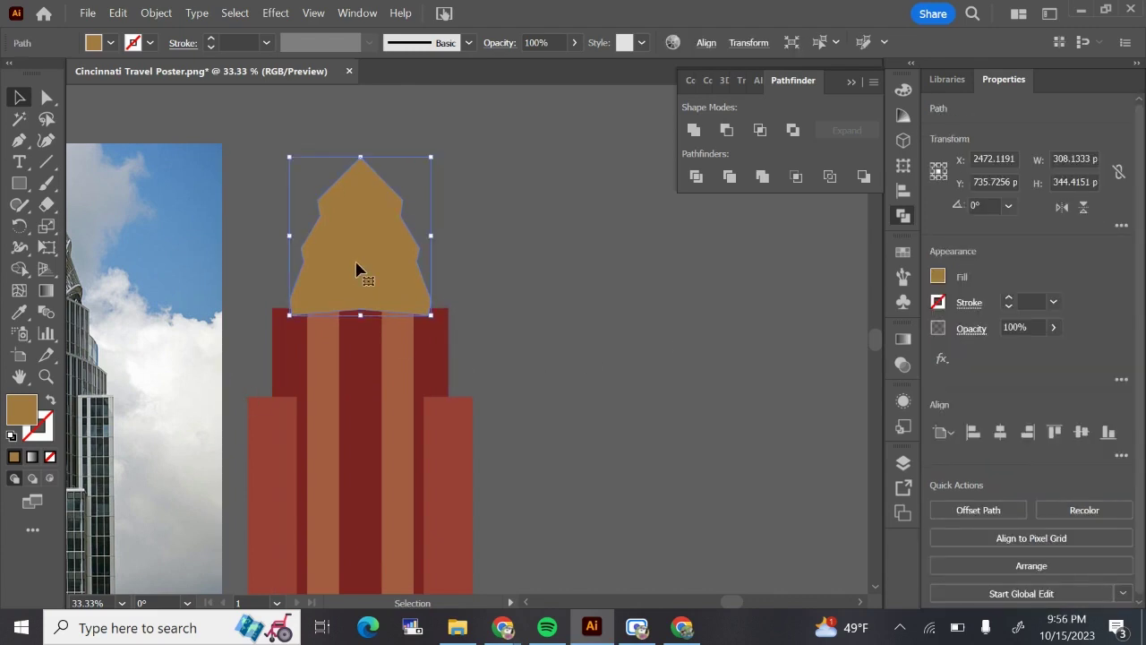
pyautogui.click(155, 12)
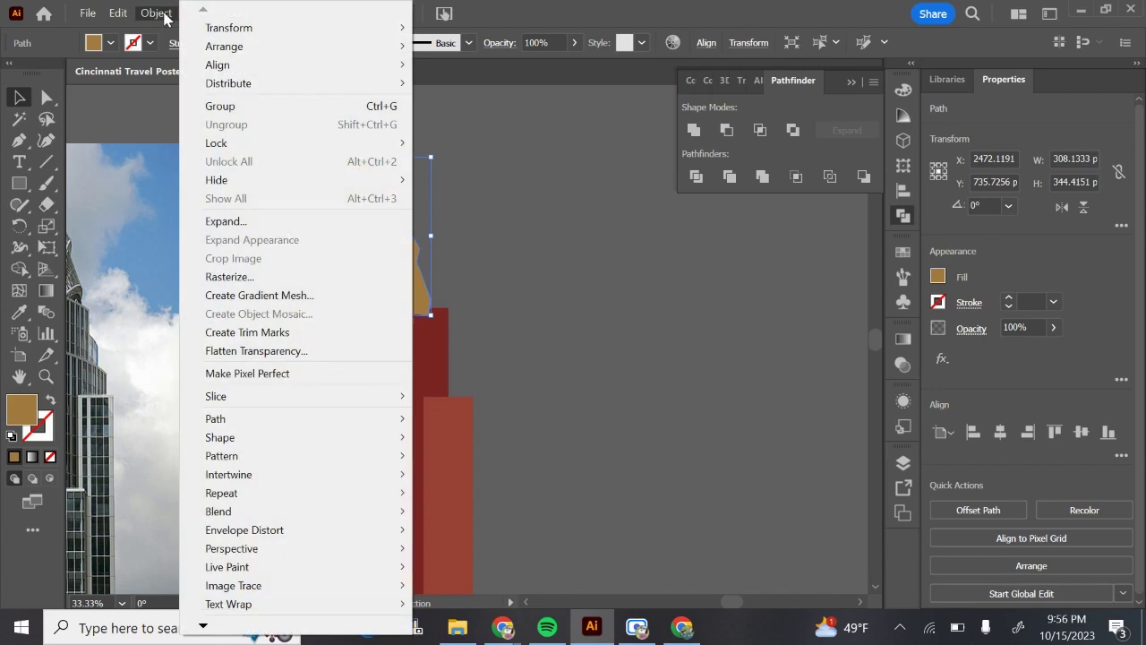
pyautogui.moveTo(245, 49)
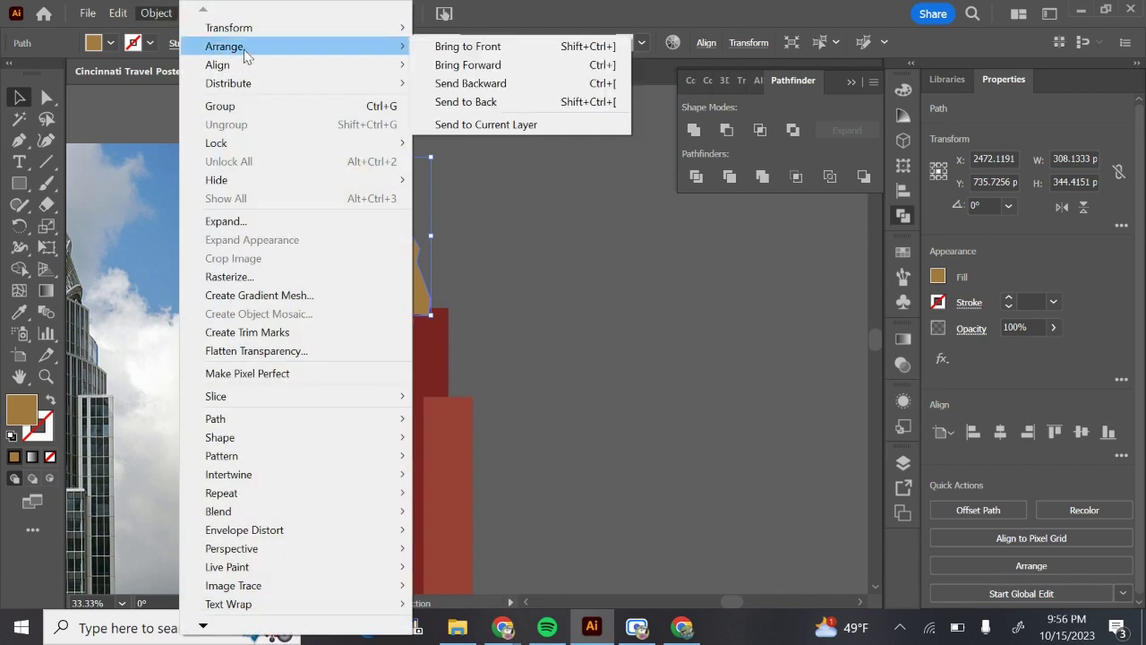
pyautogui.click(454, 104)
pyautogui.click(548, 299)
# - Move the whole tower illustration onto the blank white artboard with its base on the bottom edge
pyautogui.hotkey('ctrl', 'alt', '0')
pyautogui.moveTo(289, 332); pyautogui.dragTo(303, 358)
pyautogui.click(292, 537)
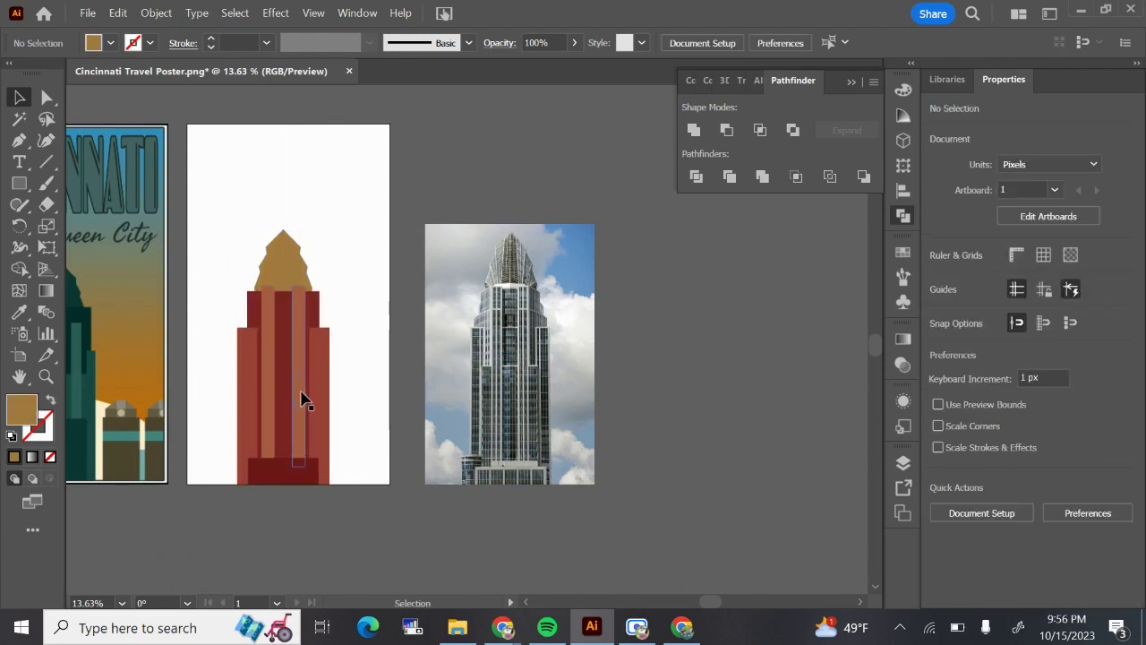
# - Draw a rectangle of about 1093 × 1985 px covering the whole artboard and give it a linear gradient fill without stroke
pyautogui.click(28, 176)
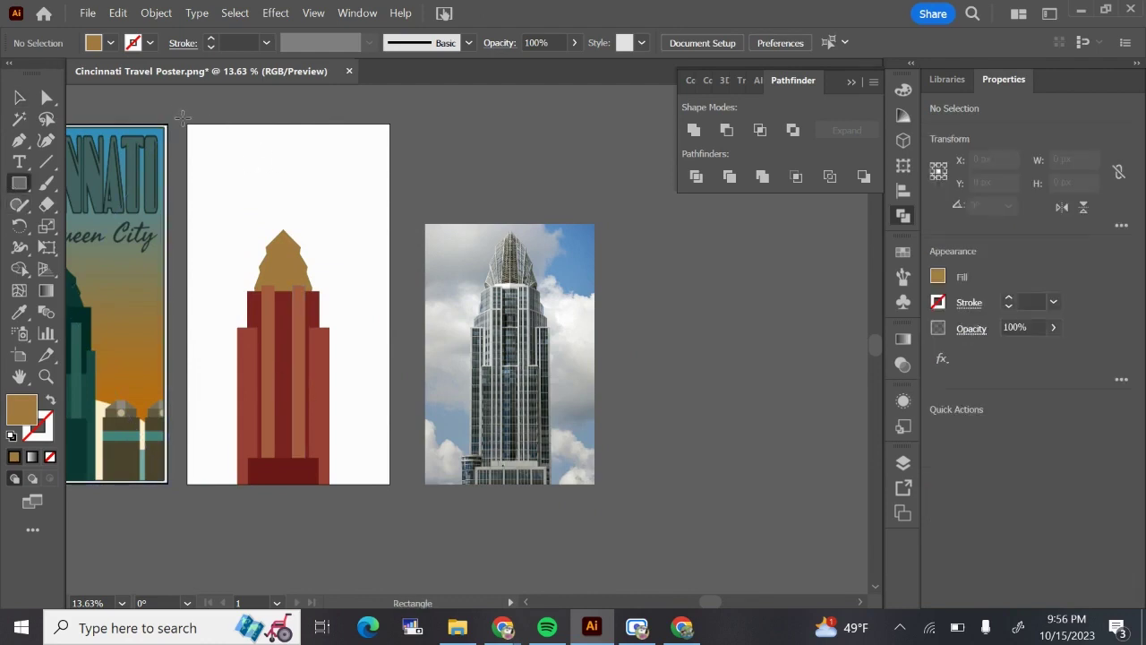
pyautogui.moveTo(185, 119); pyautogui.dragTo(391, 487)
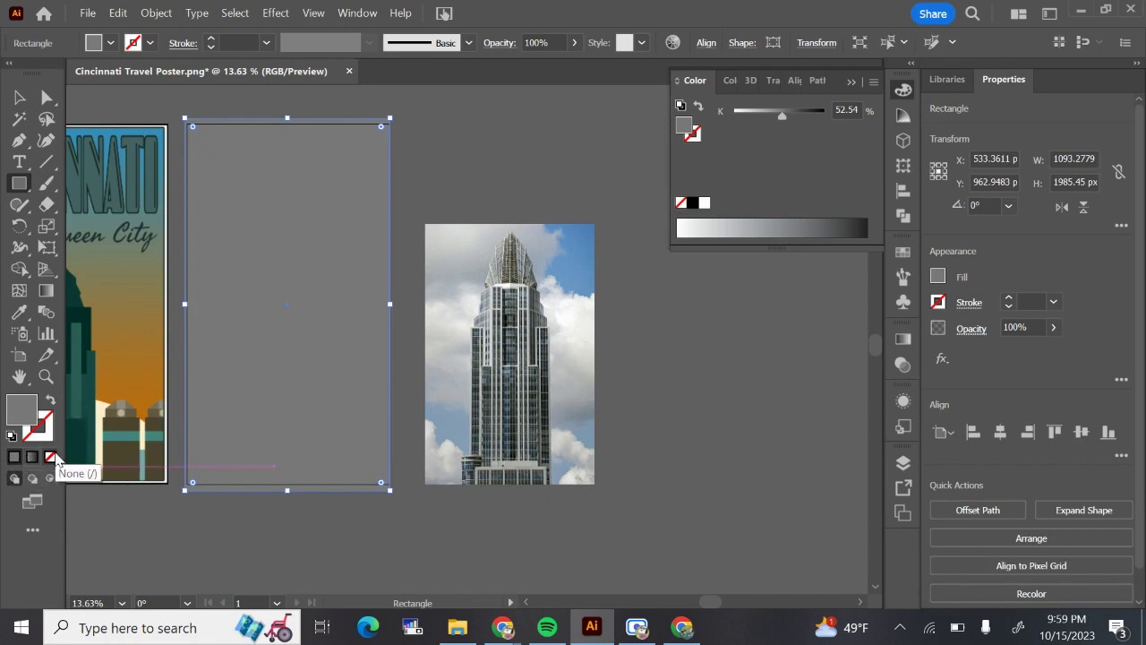
pyautogui.click(51, 456)
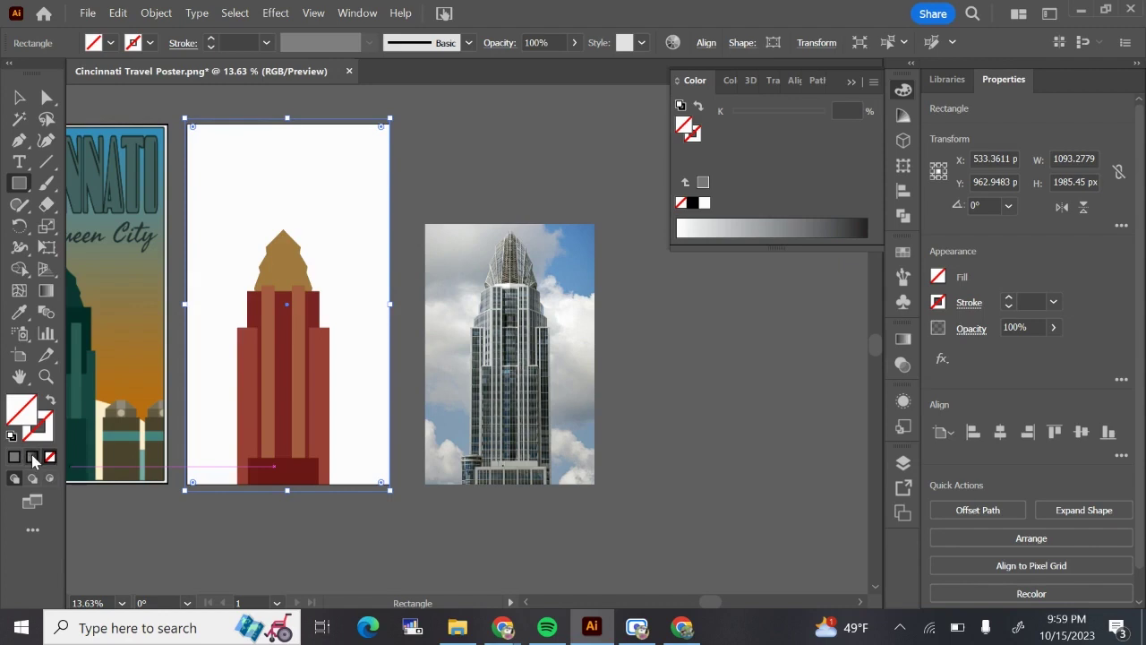
pyautogui.click(33, 458)
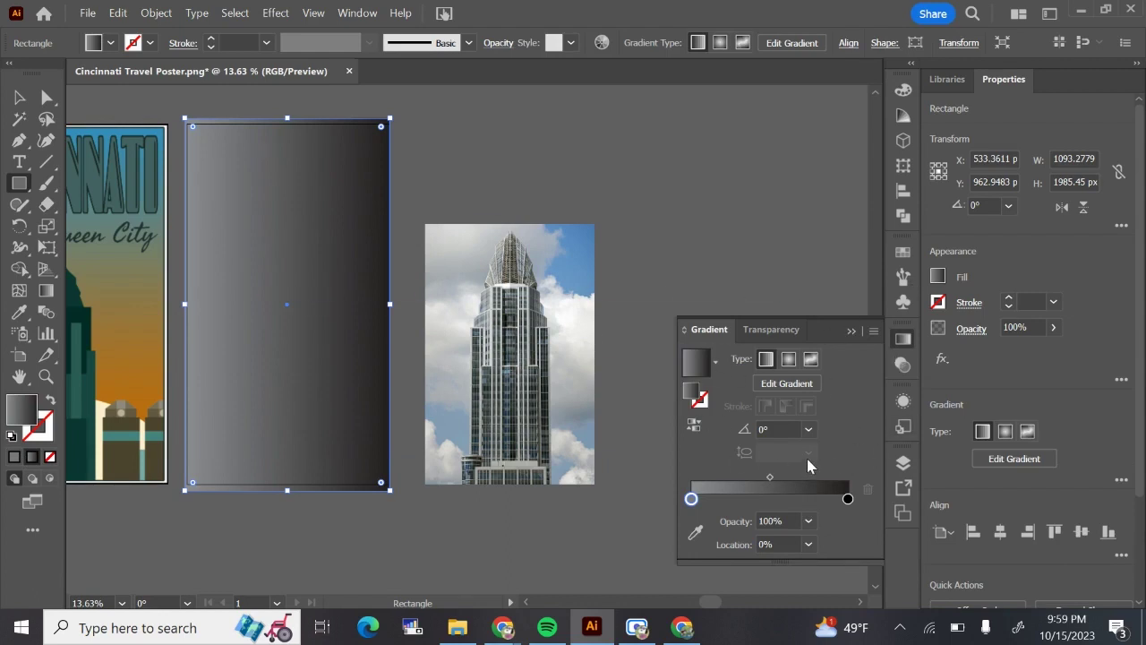
# - Set the background rectangle's gradient angle to 90°
pyautogui.click(808, 429)
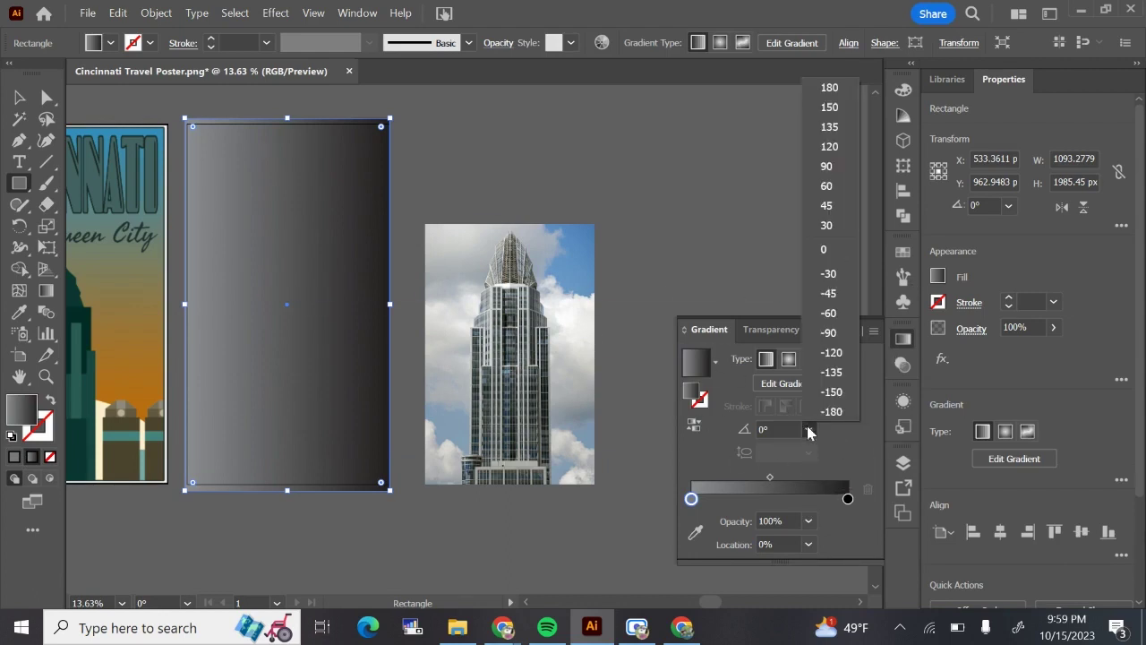
pyautogui.click(832, 294)
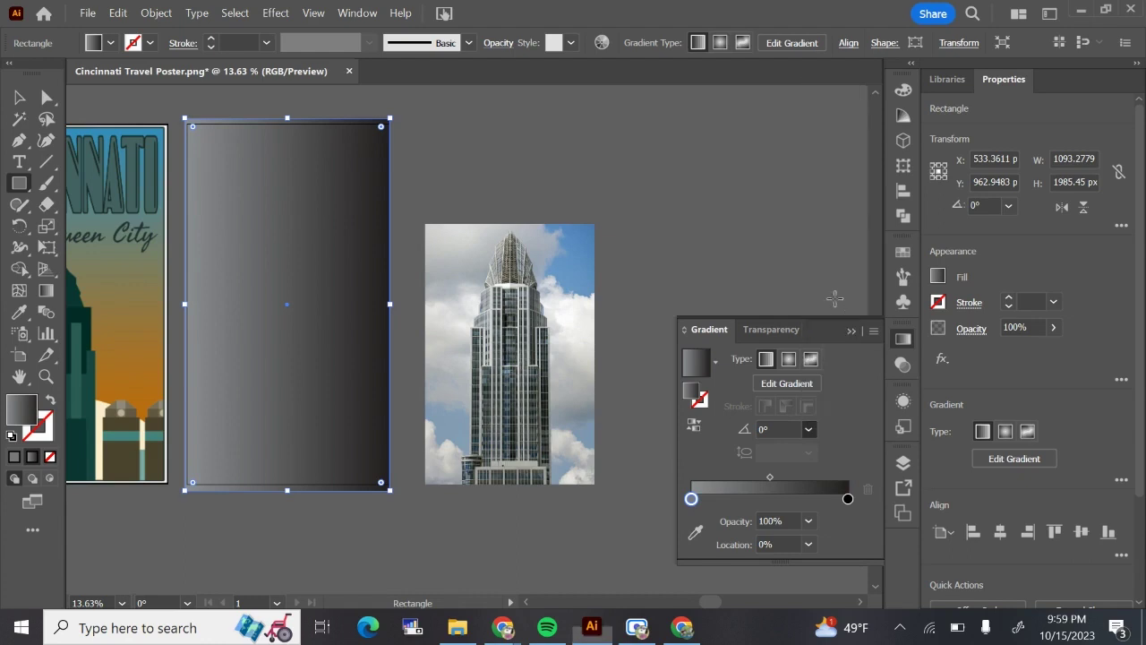
pyautogui.click(808, 429)
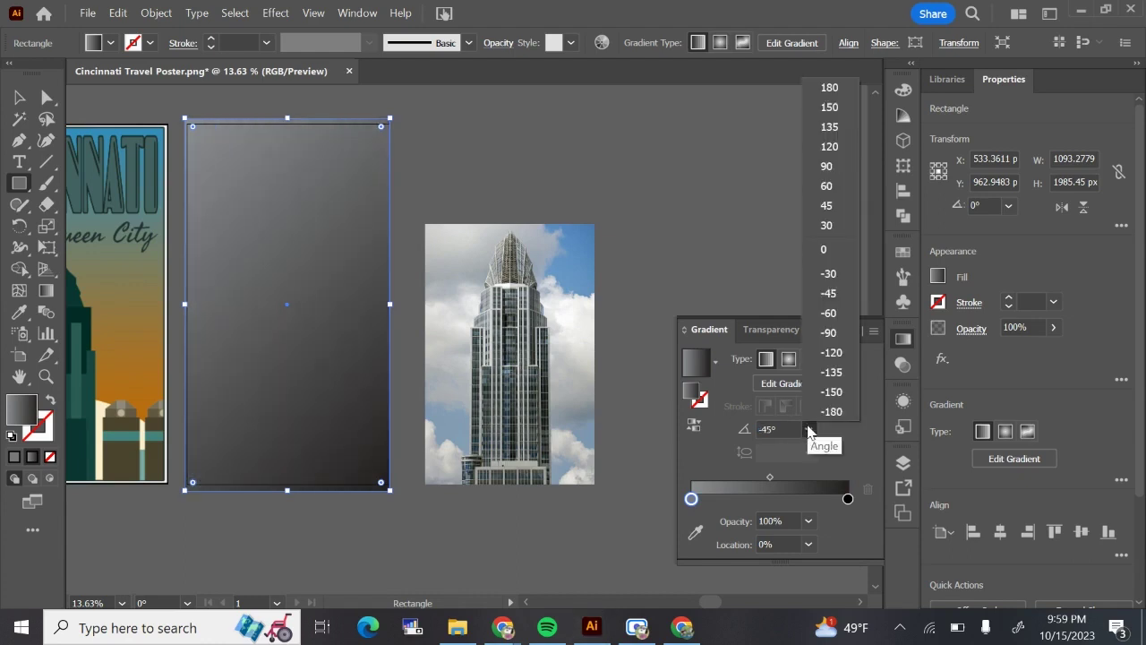
pyautogui.click(826, 170)
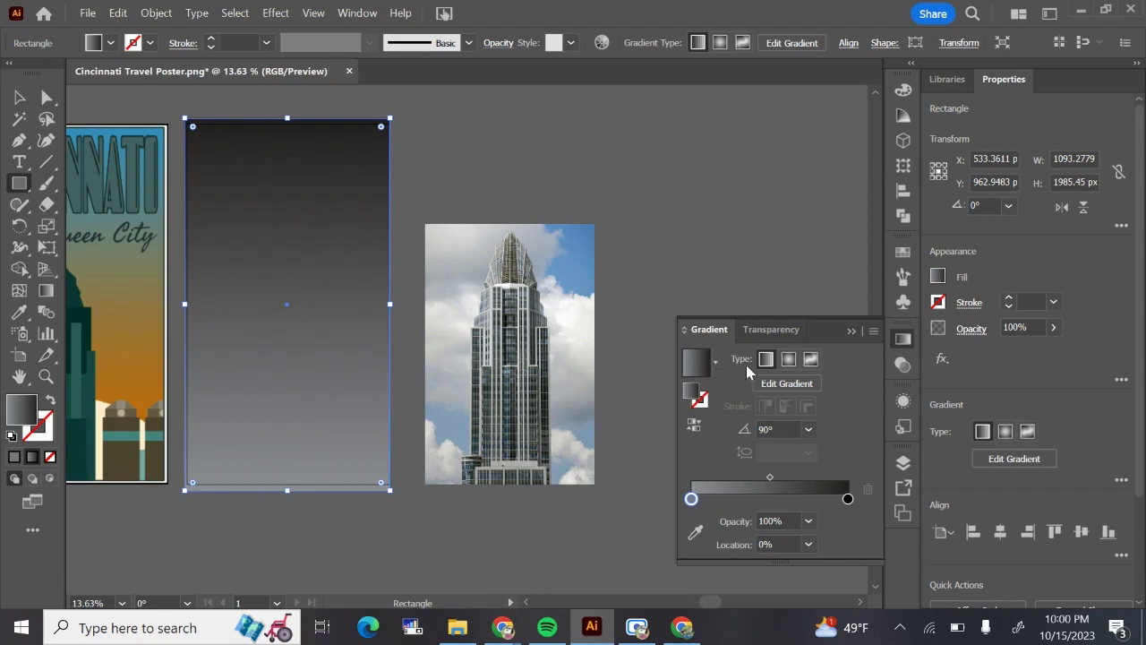
# - Switch the gradient's start stop at 0% to RGB and colour it golden yellow, E9A900
pyautogui.doubleClick(692, 499)
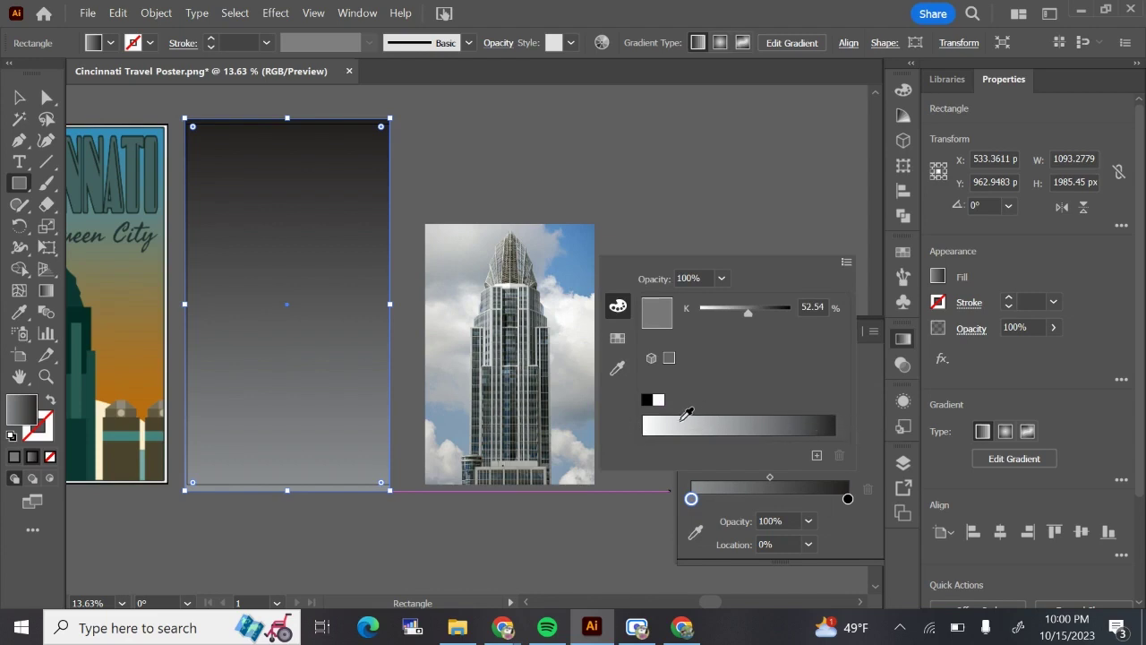
pyautogui.click(846, 264)
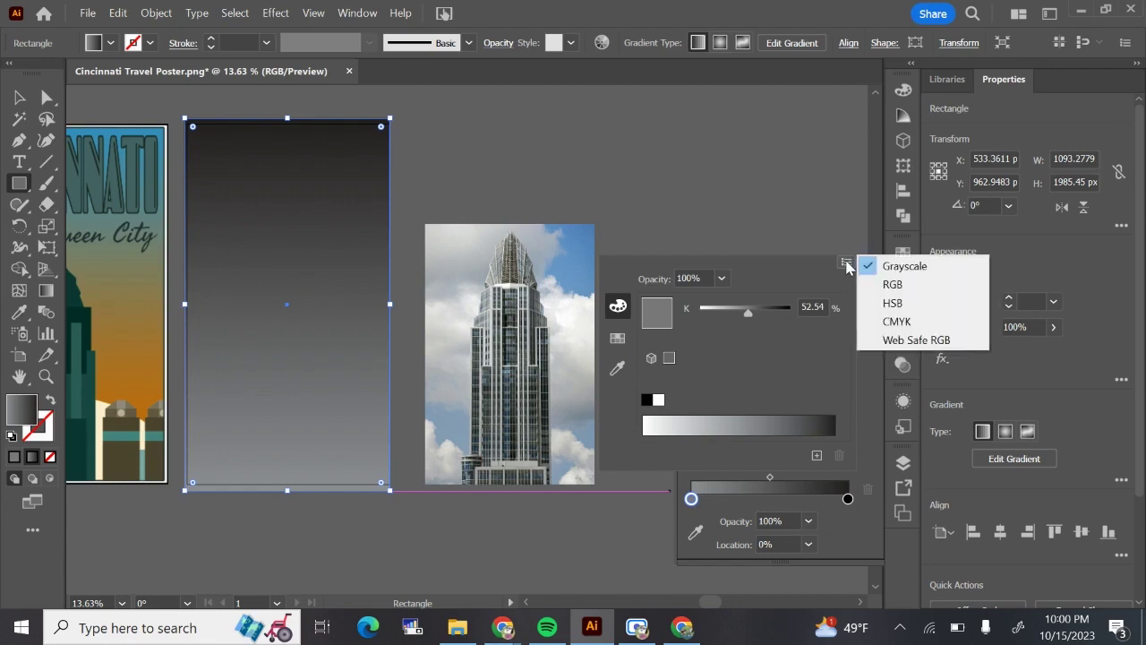
pyautogui.click(896, 286)
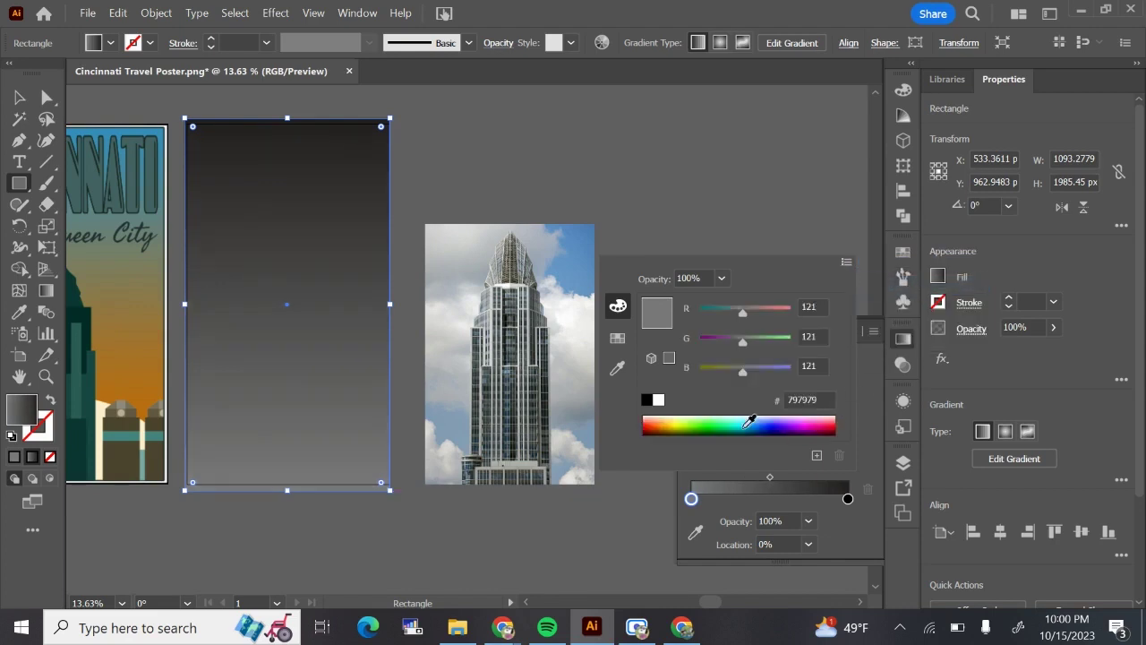
pyautogui.click(710, 419)
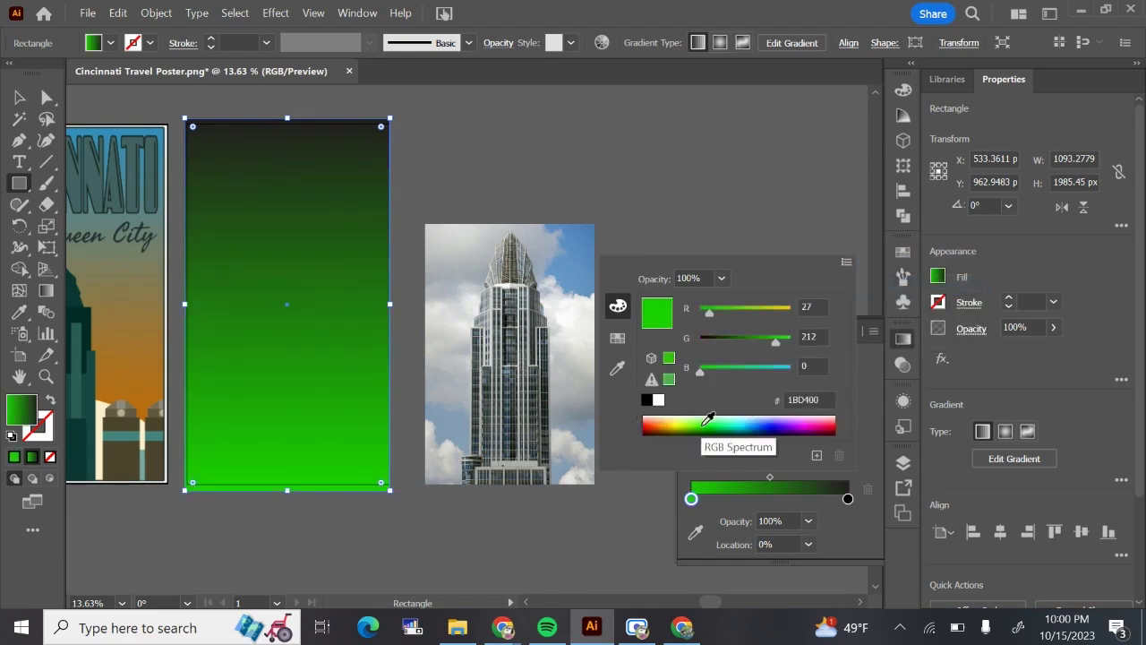
pyautogui.click(685, 419)
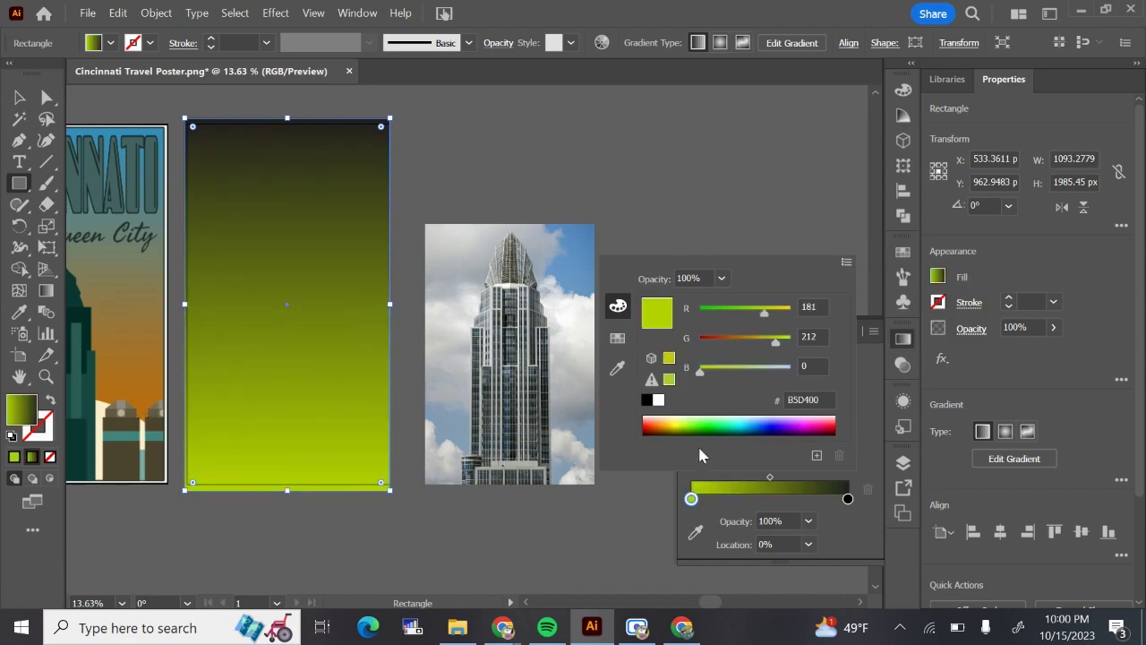
pyautogui.moveTo(680, 420); pyautogui.dragTo(674, 419)
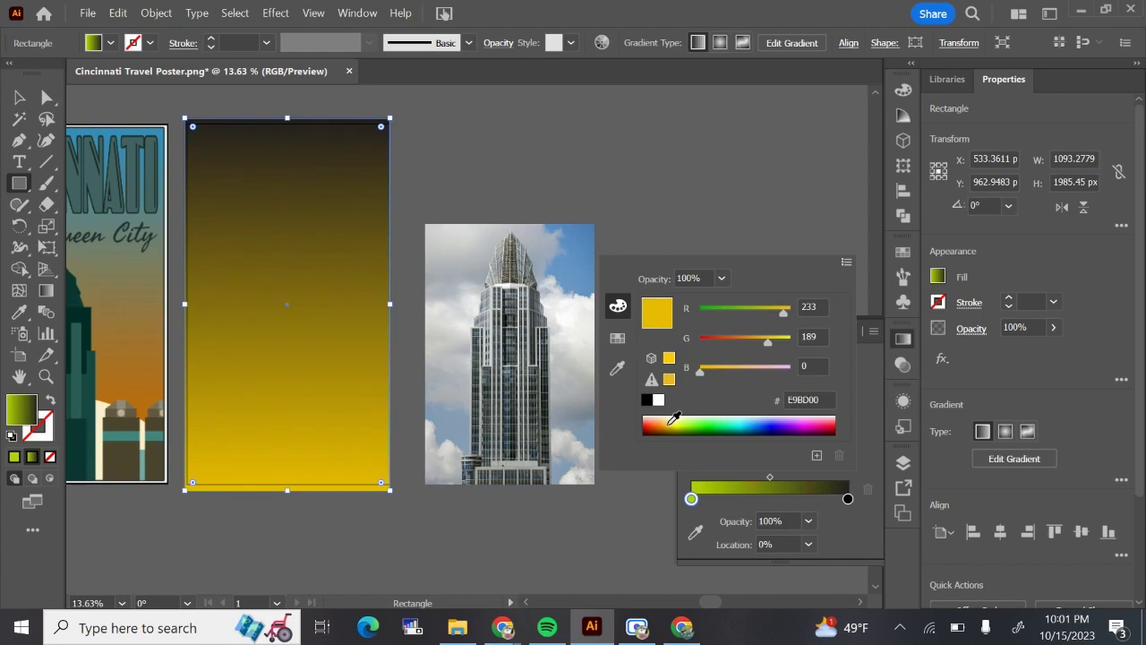
pyautogui.moveTo(674, 419); pyautogui.dragTo(670, 419)
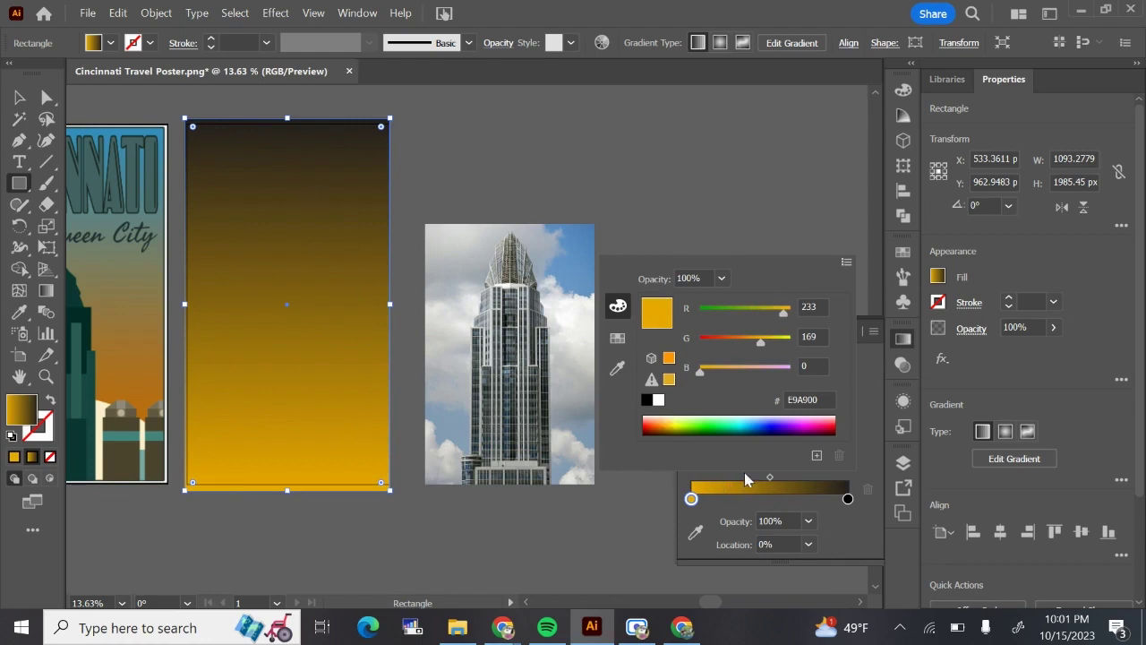
# - Switch the gradient's end stop at 100% to RGB and colour it deep blue, 006594
pyautogui.doubleClick(848, 499)
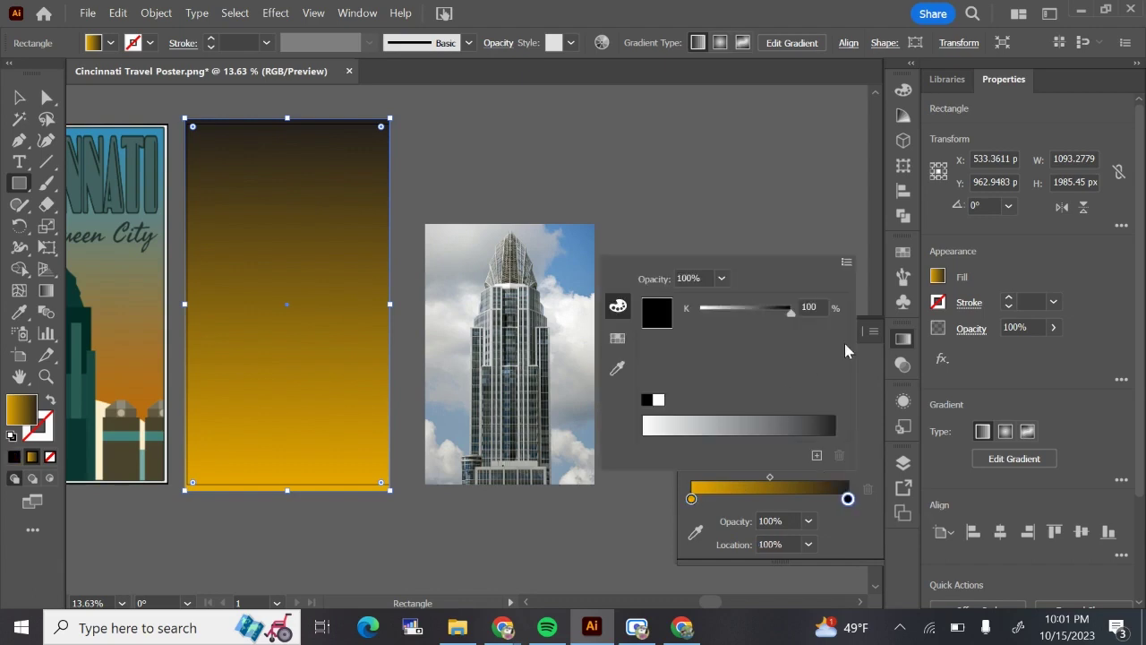
pyautogui.click(846, 262)
pyautogui.click(873, 286)
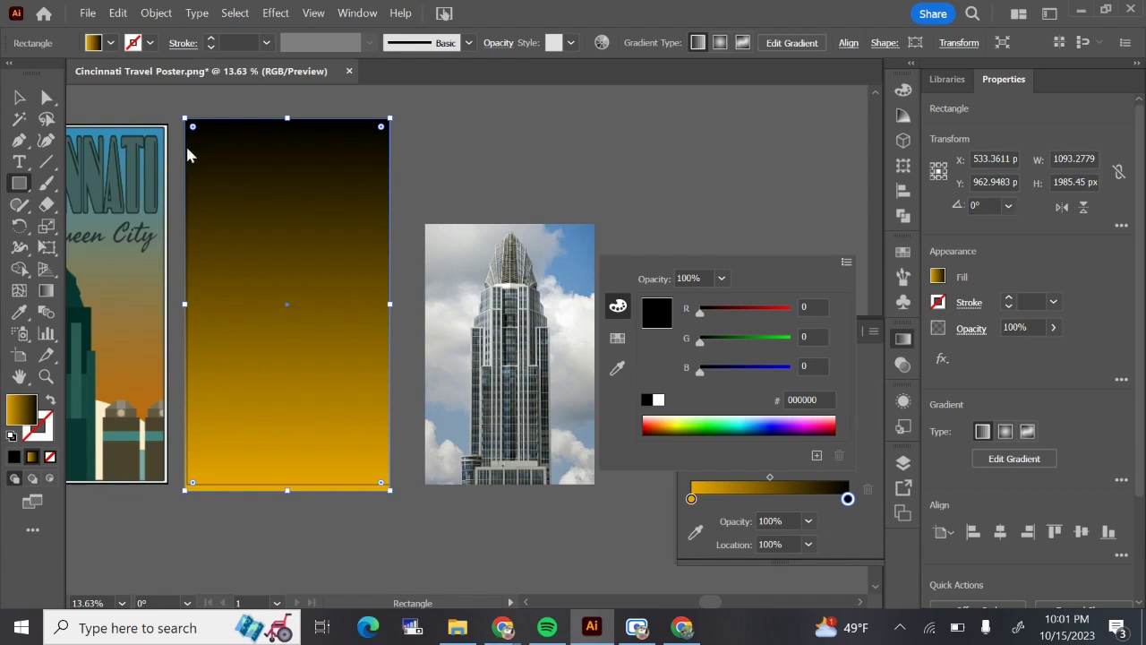
pyautogui.click(751, 416)
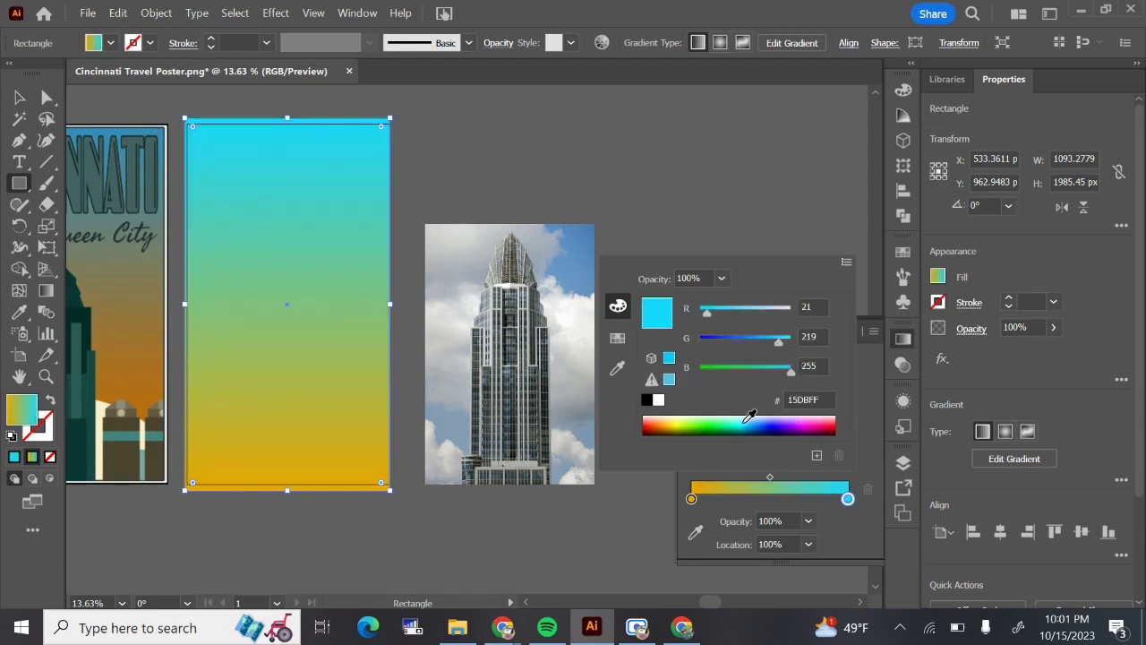
pyautogui.moveTo(750, 416); pyautogui.dragTo(755, 421)
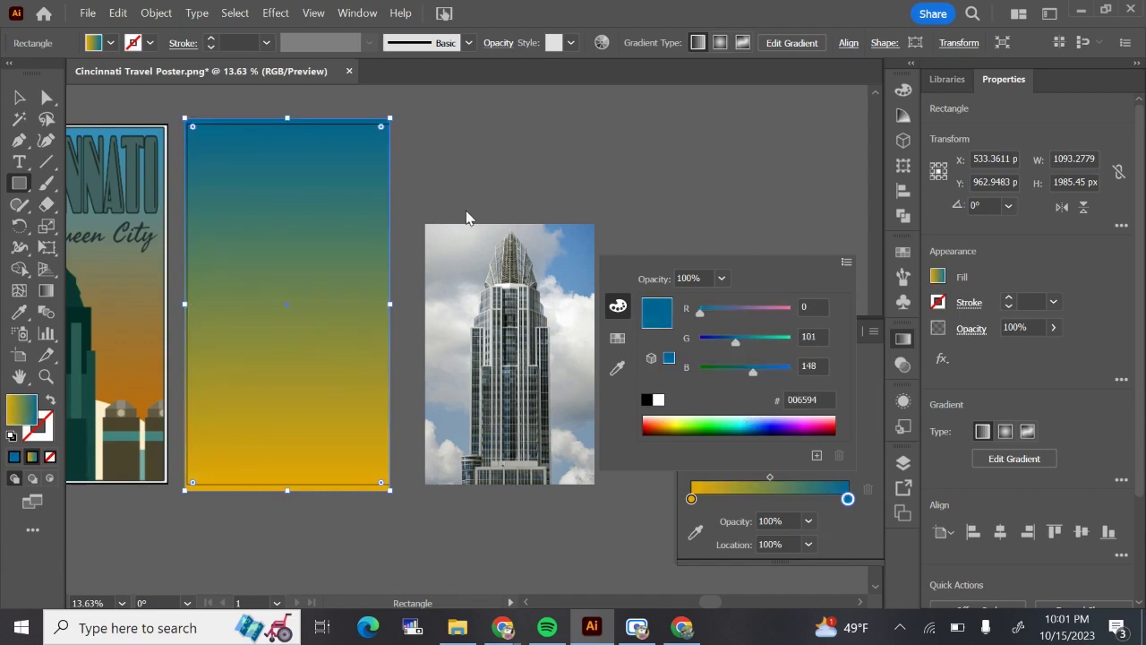
pyautogui.press('Escape')
pyautogui.click(639, 185)
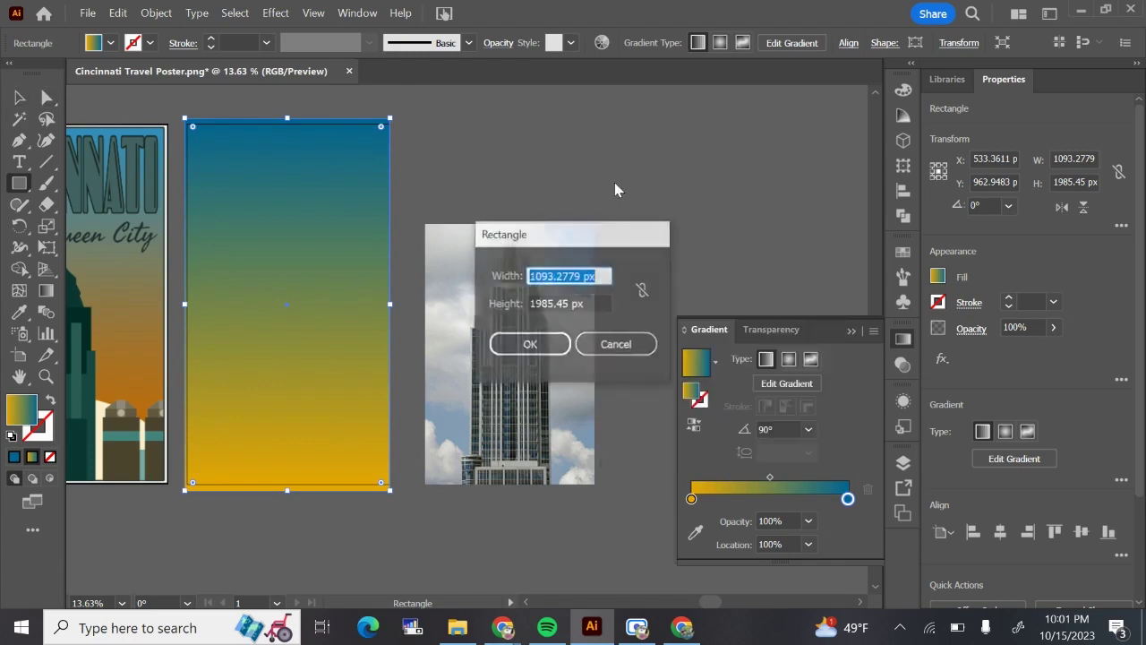
pyautogui.click(612, 343)
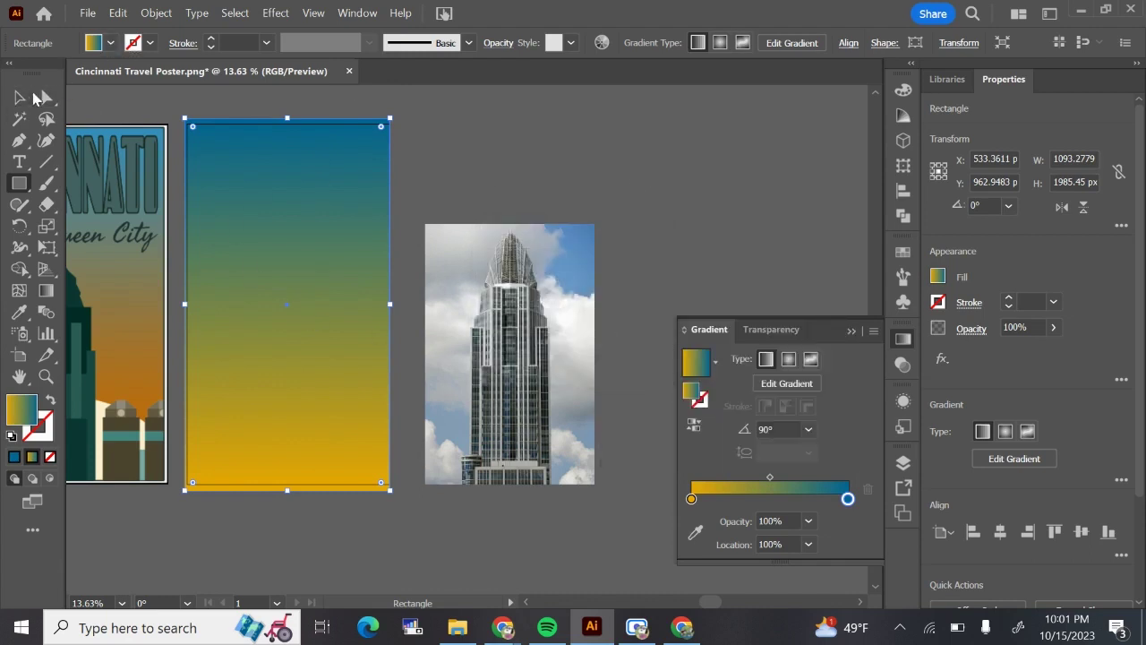
# - Send the gradient background rectangle to the back of the stacking order, behind the tower, and deselect it
pyautogui.press('v')
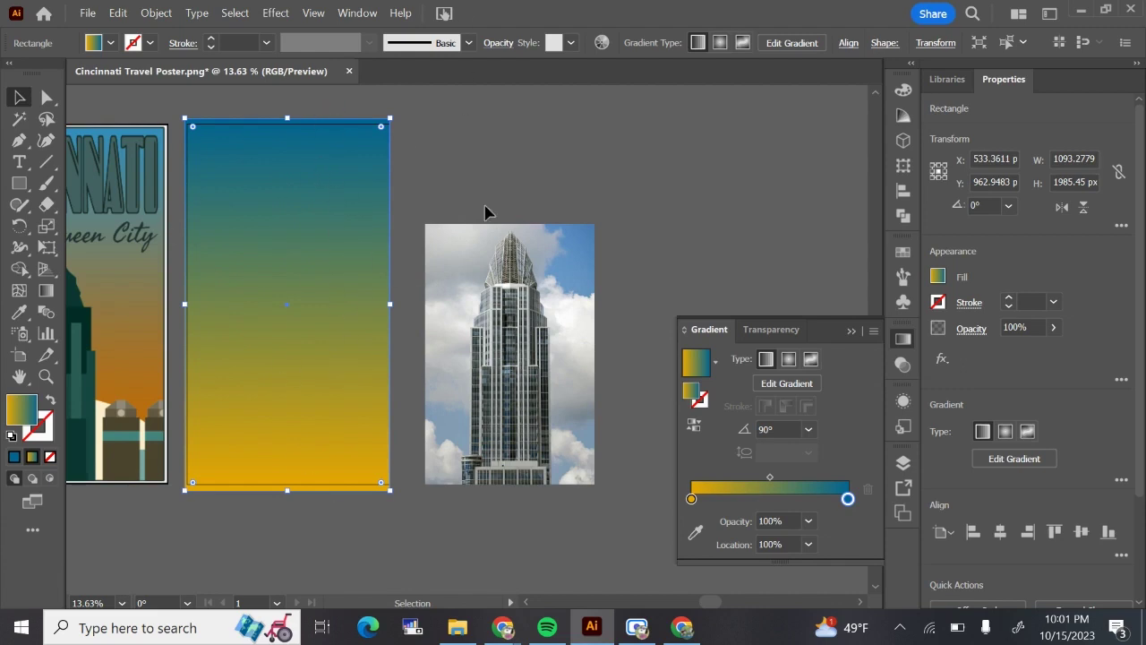
pyautogui.click(157, 12)
pyautogui.moveTo(218, 47)
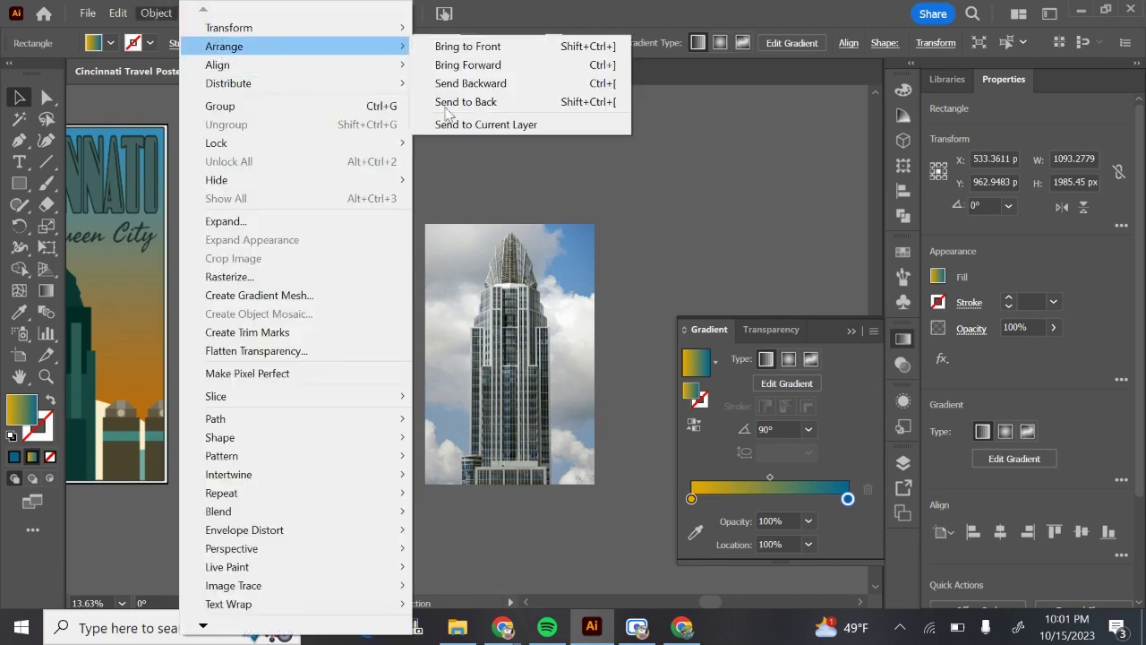
pyautogui.click(485, 109)
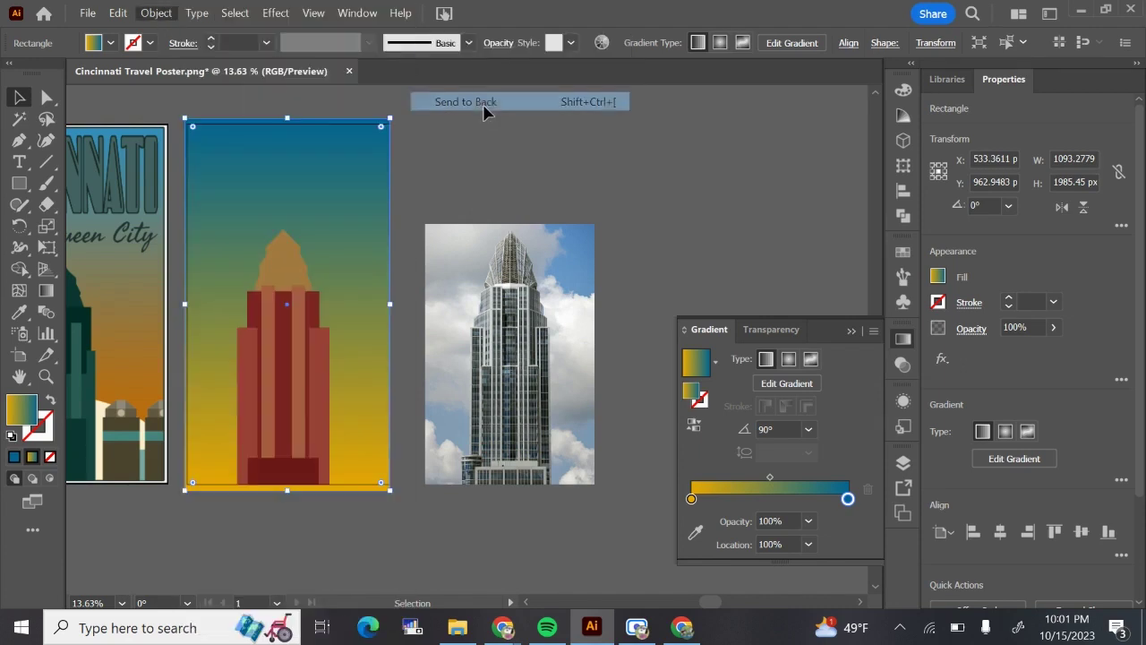
pyautogui.click(435, 211)
# - Move the gradient background to centre it horizontally on the artboard at X 540 px, with its lower edge on the tower's base line
pyautogui.moveTo(290, 198)
pyautogui.mouseDown()
pyautogui.moveTo(511, 225)
pyautogui.moveTo(425, 199)
pyautogui.moveTo(263, 190)
pyautogui.moveTo(313, 192)
pyautogui.moveTo(298, 193)
pyautogui.mouseUp()
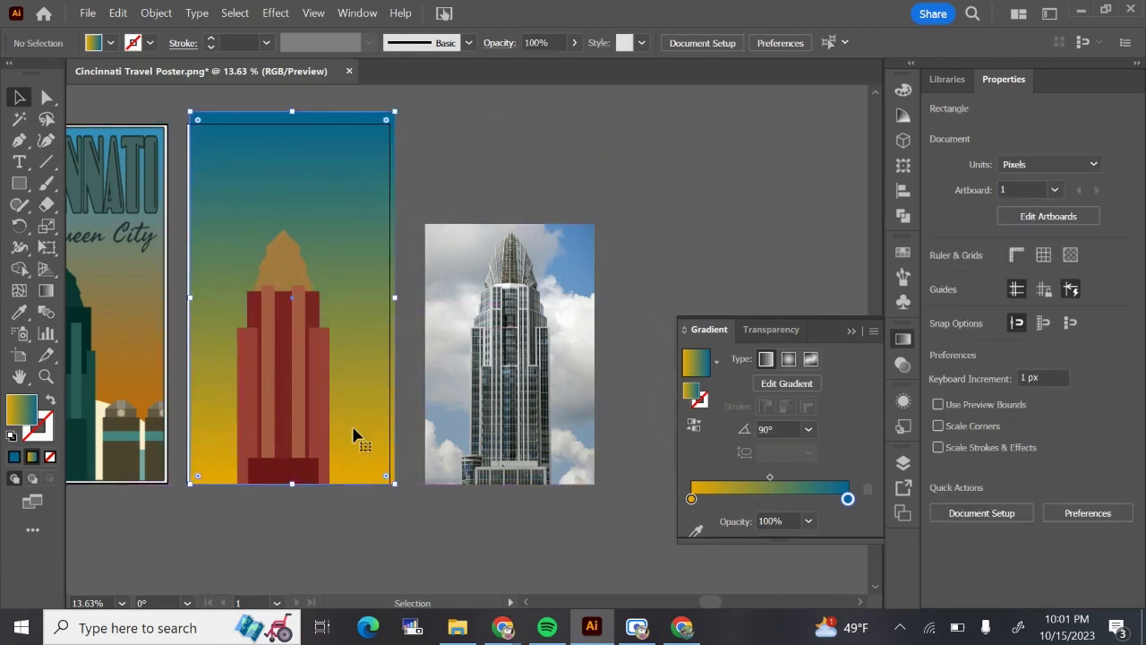
pyautogui.click(302, 277)
pyautogui.hscroll(-3, 451, 353)
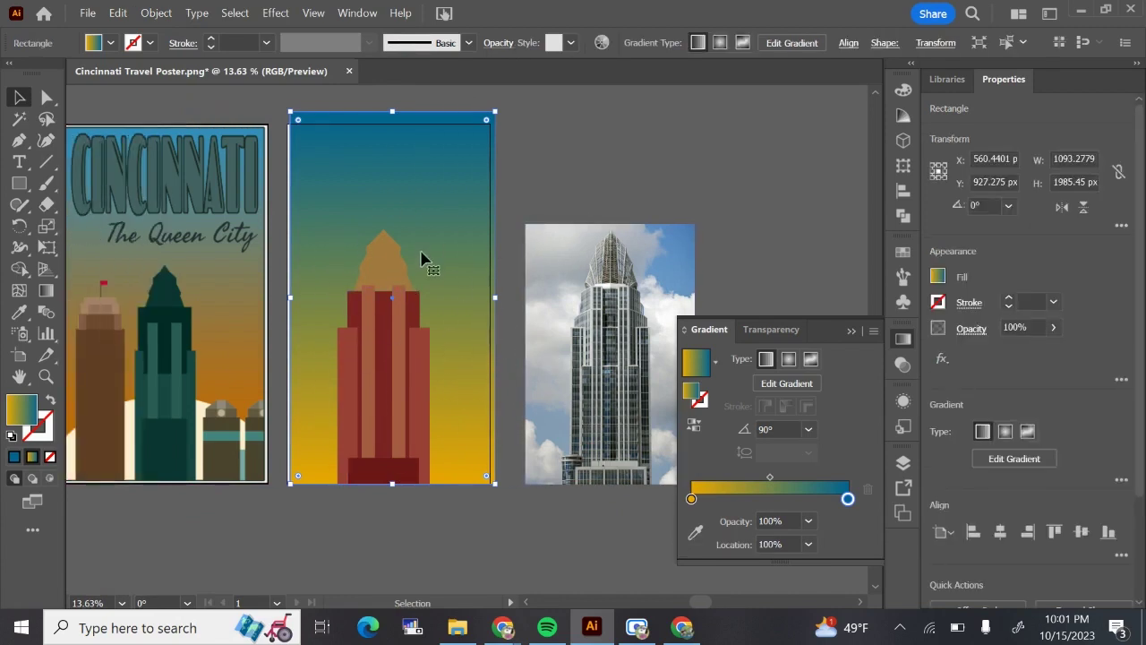
pyautogui.moveTo(469, 267); pyautogui.dragTo(465, 265)
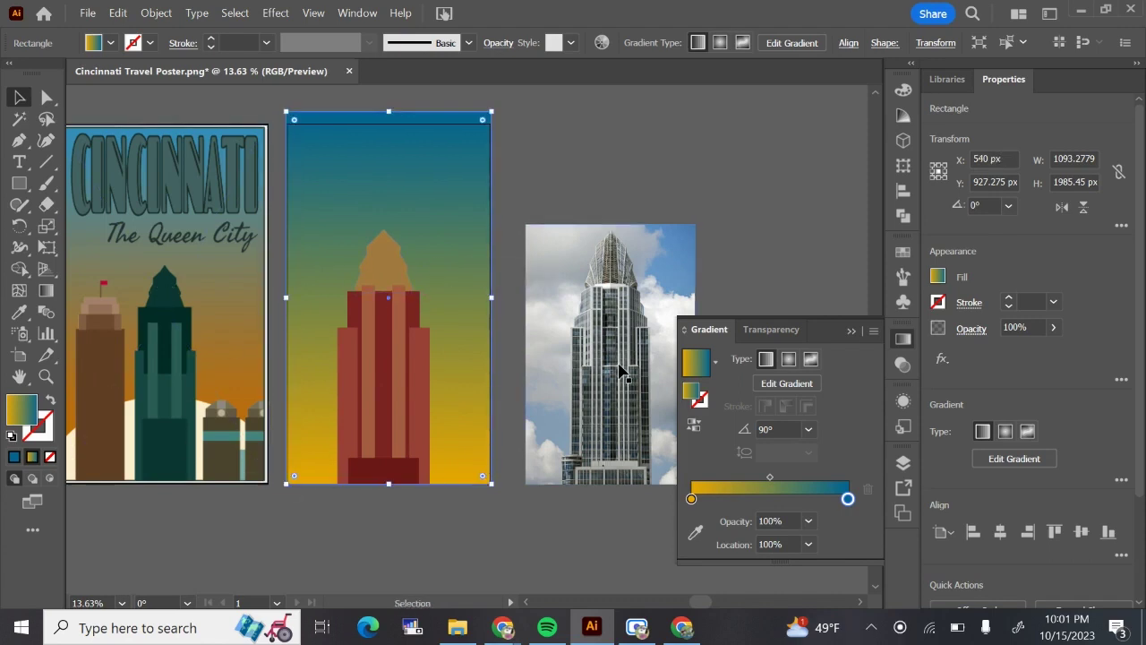